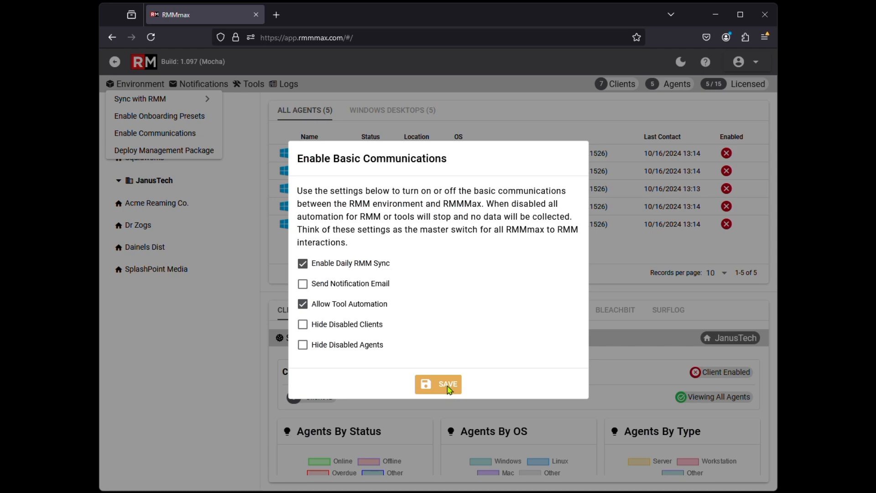
Step: Save the basic communications settings with Enable Daily RMM Sync and Allow Tool Automation turned on, then close the dialog
{"action": "left_click", "coordinate": [449, 389]}
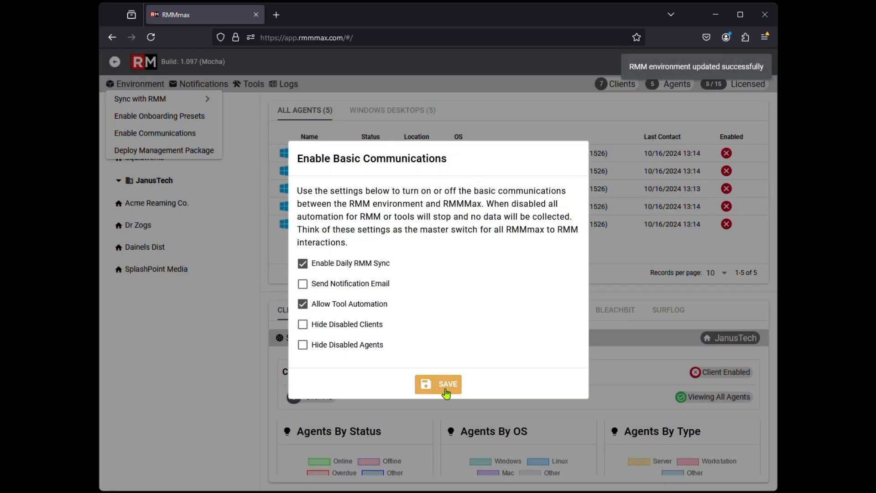
{"action": "left_click", "coordinate": [146, 182]}
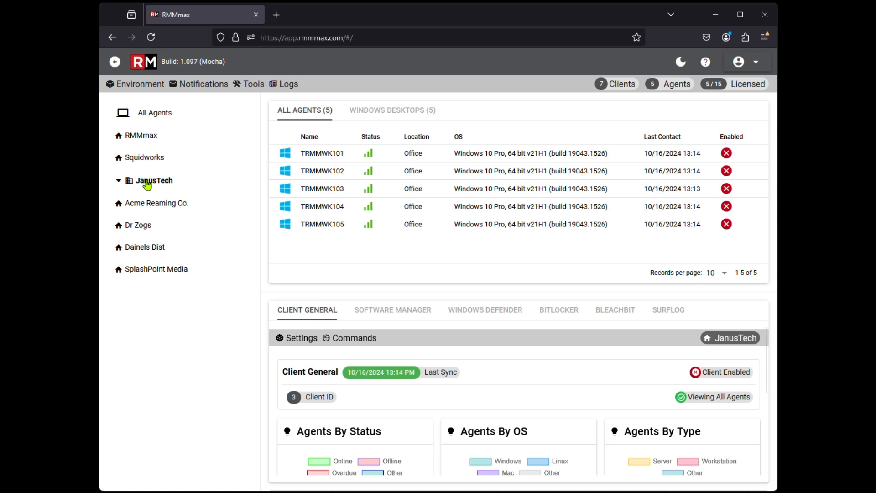
Step: Enable the JanusTech client and each of its agents, TRMMWK101 through TRMMWK105
{"action": "left_click", "coordinate": [312, 315]}
{"action": "left_click", "coordinate": [694, 373]}
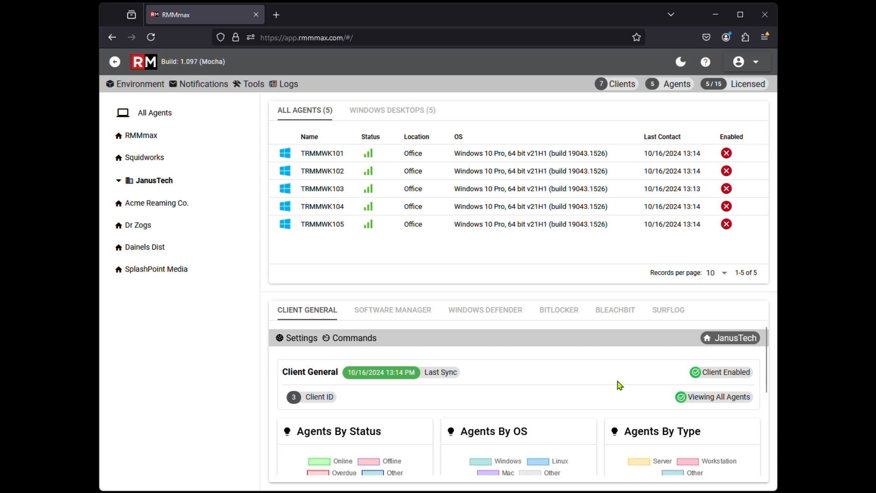
{"action": "left_click", "coordinate": [727, 154]}
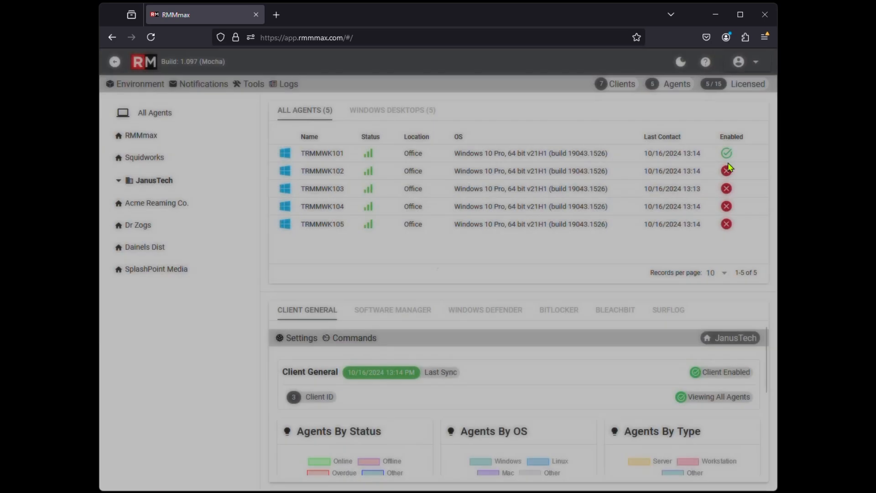
{"action": "left_click", "coordinate": [727, 172]}
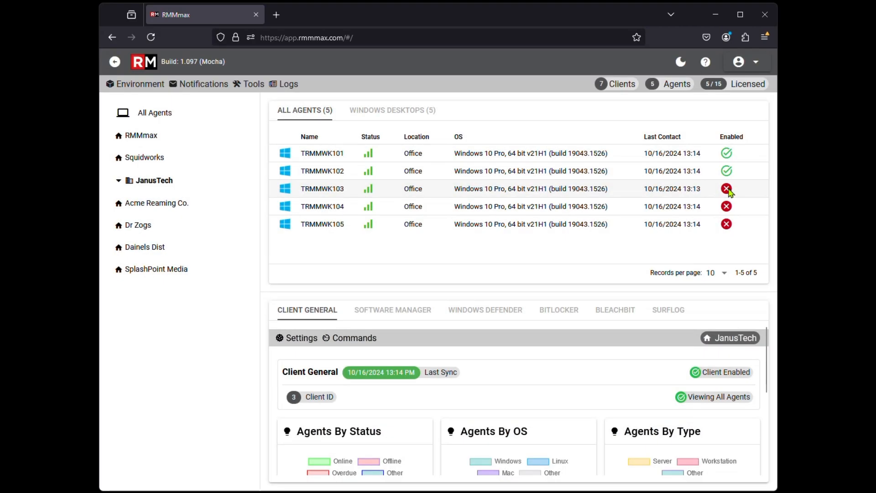
{"action": "left_click", "coordinate": [728, 190]}
{"action": "left_click", "coordinate": [727, 206]}
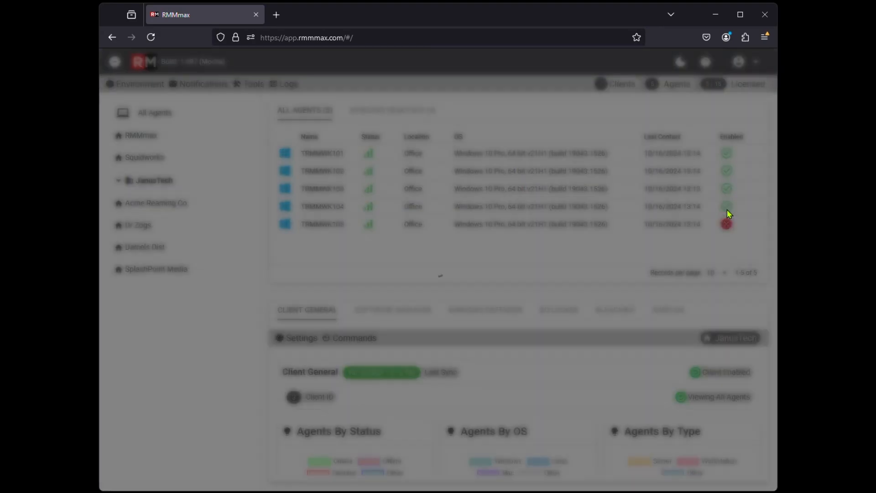
{"action": "left_click", "coordinate": [727, 224]}
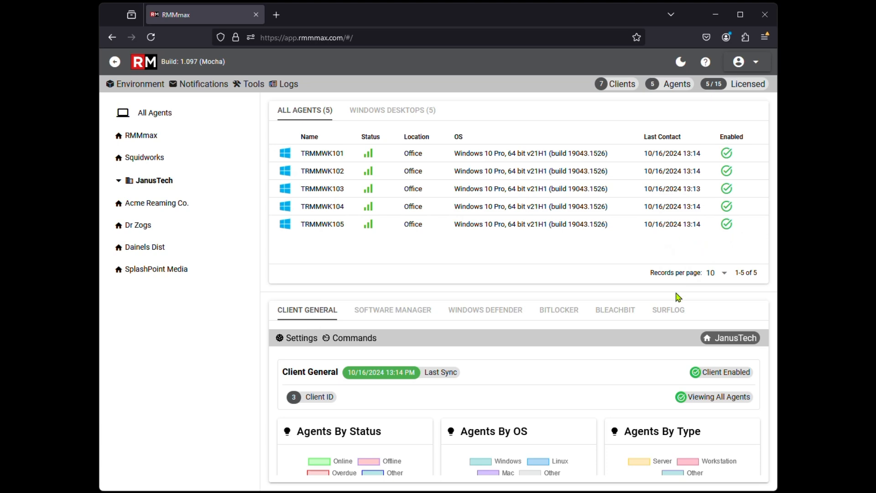
Step: Turn on Enable Client Scans in the Surflog settings for JanusTech and save the configuration
{"action": "left_click", "coordinate": [674, 313]}
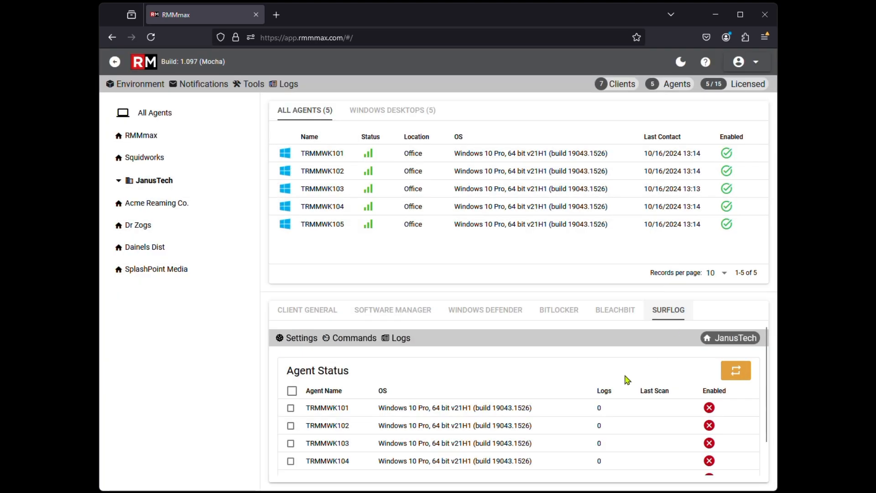
{"action": "left_click", "coordinate": [308, 344]}
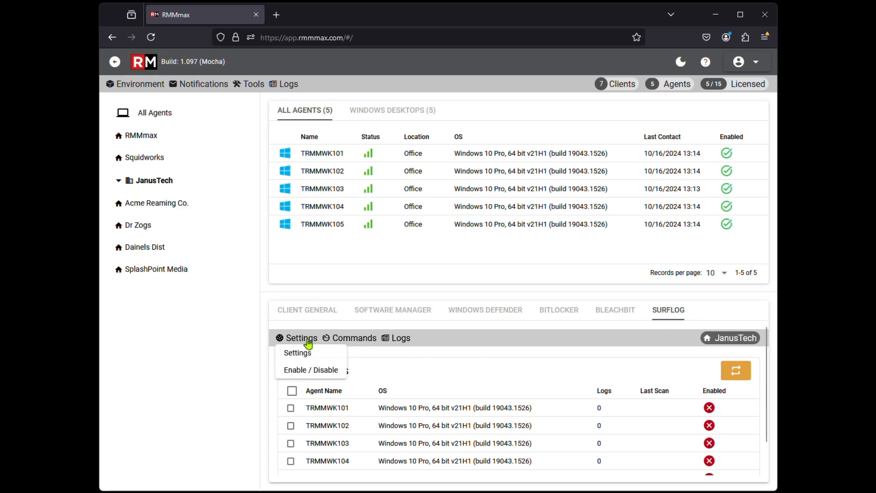
{"action": "left_click", "coordinate": [303, 354]}
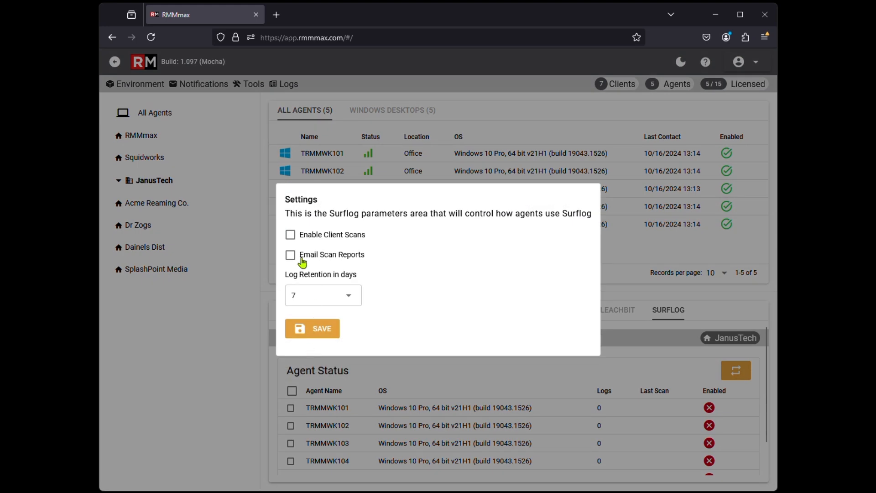
{"action": "left_click", "coordinate": [290, 235]}
{"action": "left_click", "coordinate": [325, 330]}
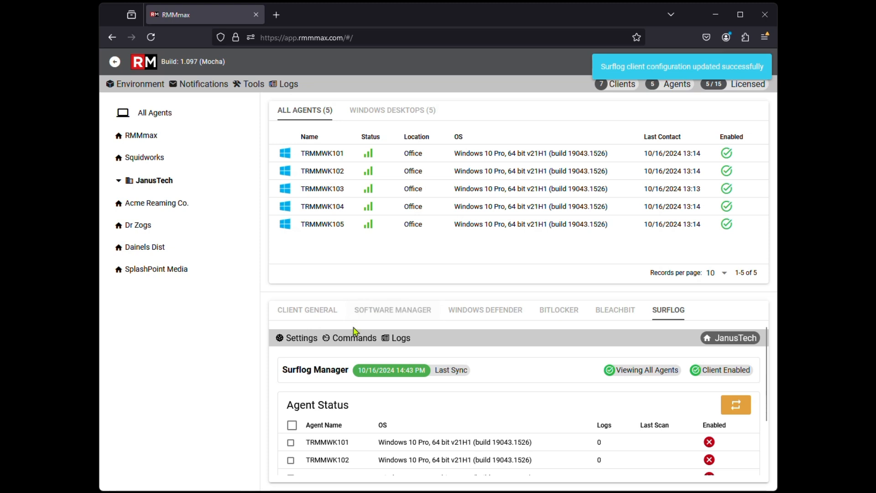
Step: Enable Surflog on all JanusTech agents at once
{"action": "left_click", "coordinate": [292, 426]}
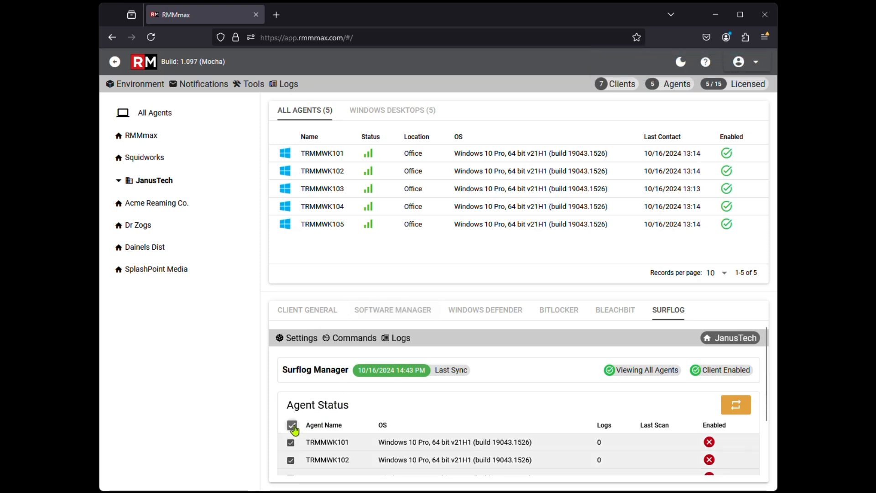
{"action": "left_click", "coordinate": [296, 338]}
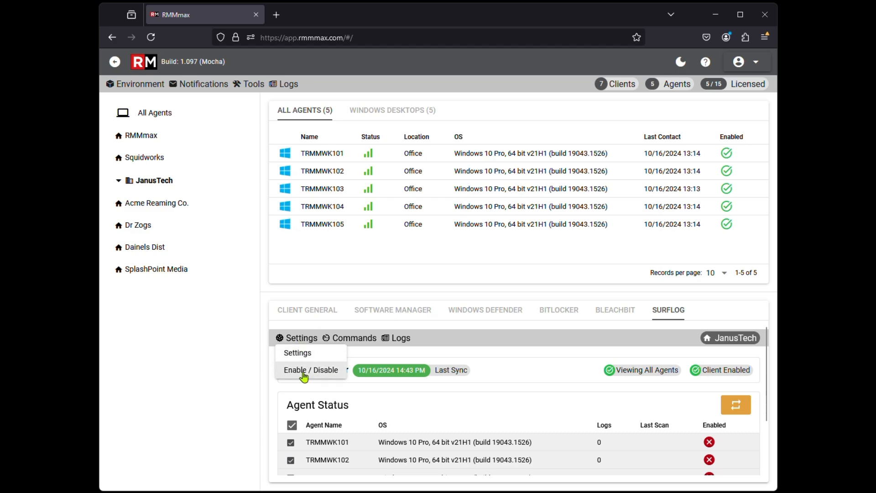
{"action": "left_click", "coordinate": [304, 372]}
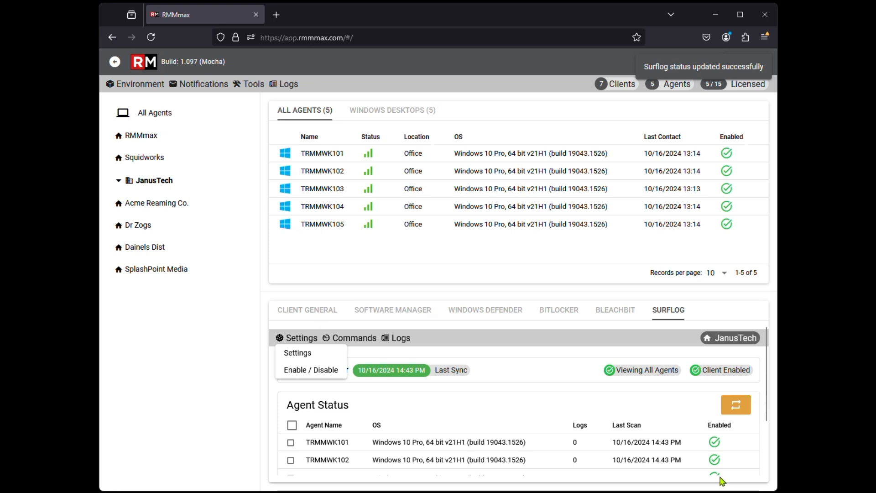
Step: Enable BleachBit for the JanusTech client and for all of its agents
{"action": "left_click_drag", "start_coordinate": [614, 290], "coordinate": [613, 262]}
{"action": "left_click", "coordinate": [615, 282]}
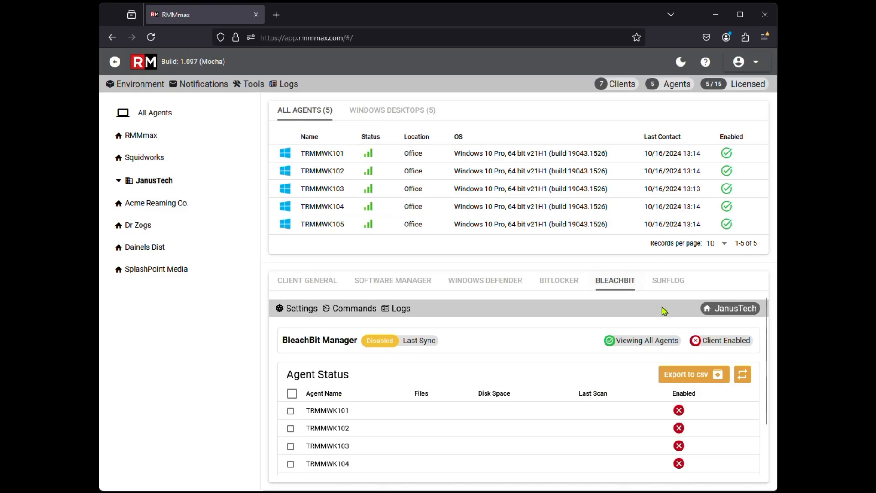
{"action": "left_click", "coordinate": [702, 343]}
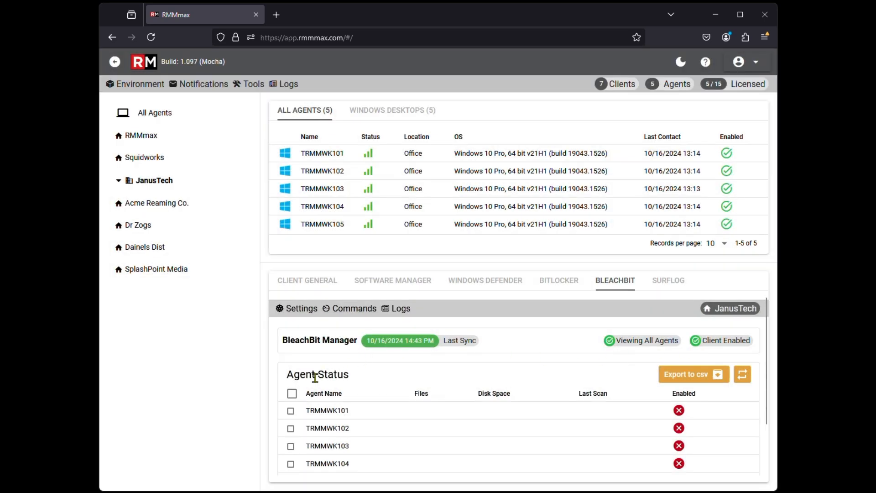
{"action": "left_click", "coordinate": [291, 394]}
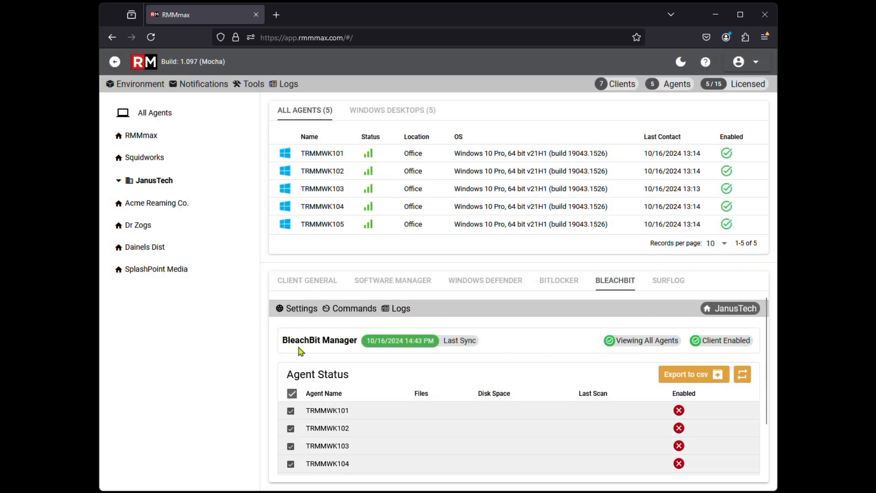
{"action": "left_click", "coordinate": [297, 310]}
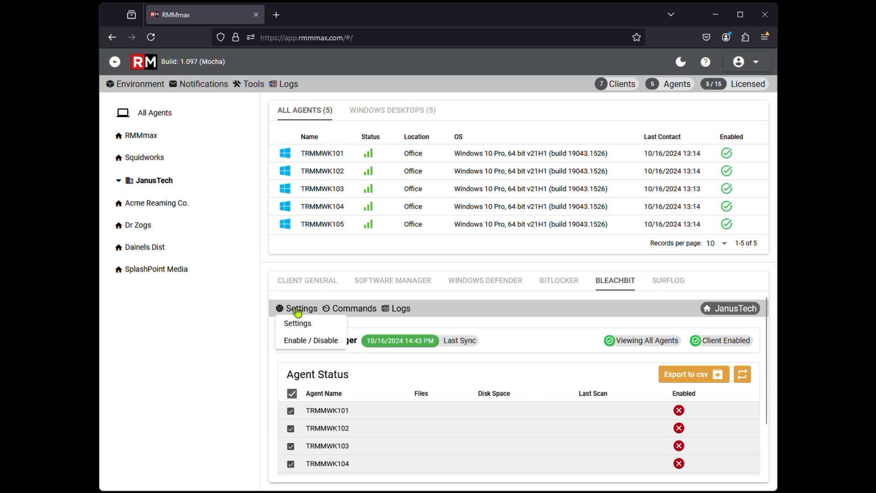
{"action": "left_click", "coordinate": [302, 341]}
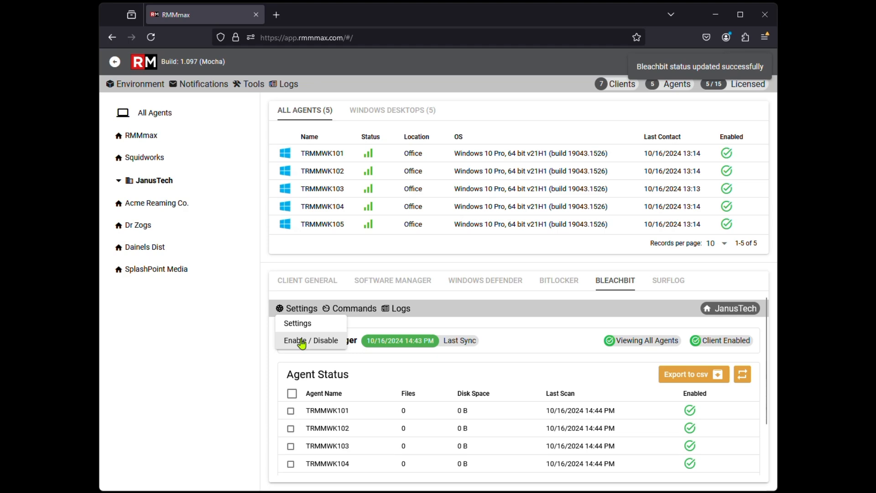
Step: Enable BitLocker management for the JanusTech client and for all of its agents
{"action": "left_click", "coordinate": [565, 286]}
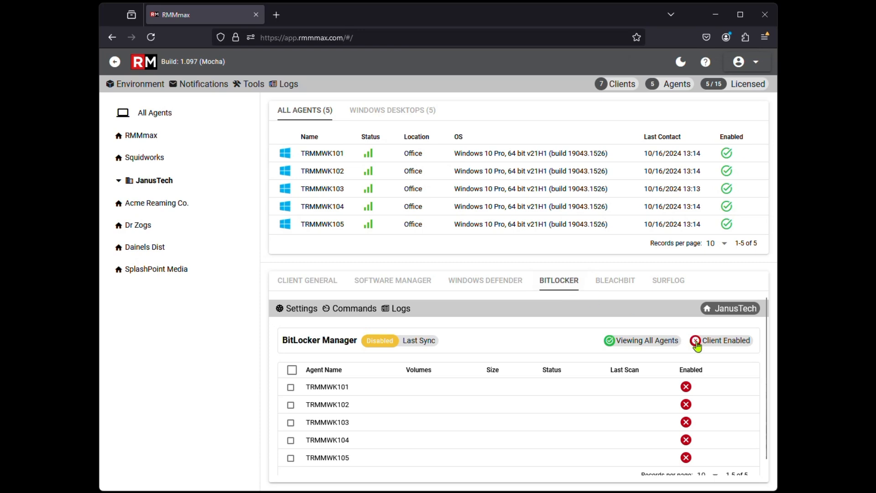
{"action": "left_click", "coordinate": [696, 345]}
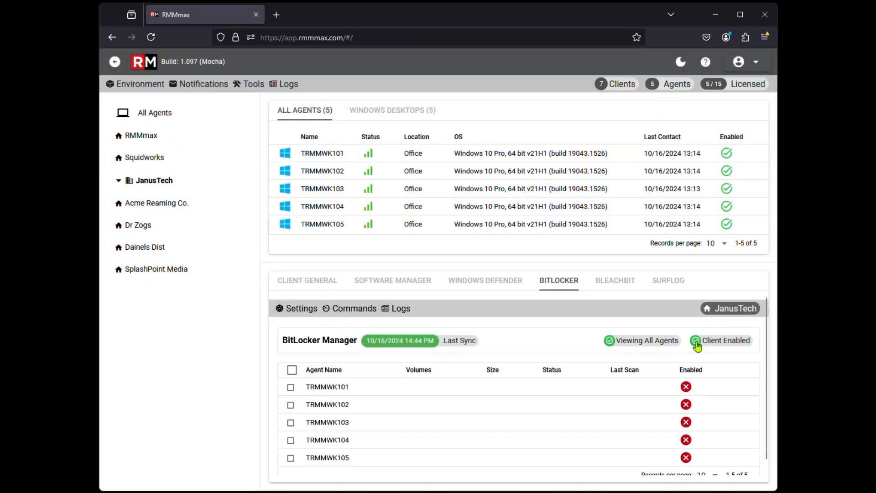
{"action": "left_click", "coordinate": [292, 371]}
{"action": "left_click", "coordinate": [297, 309]}
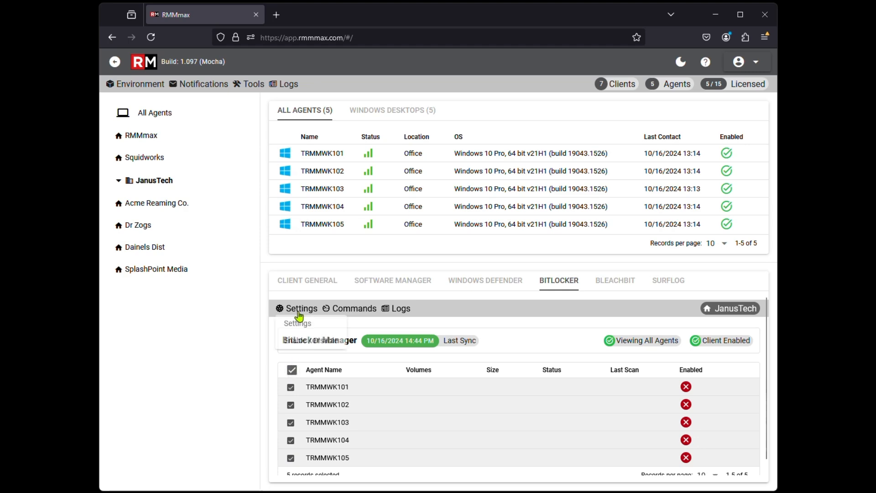
{"action": "left_click", "coordinate": [308, 342]}
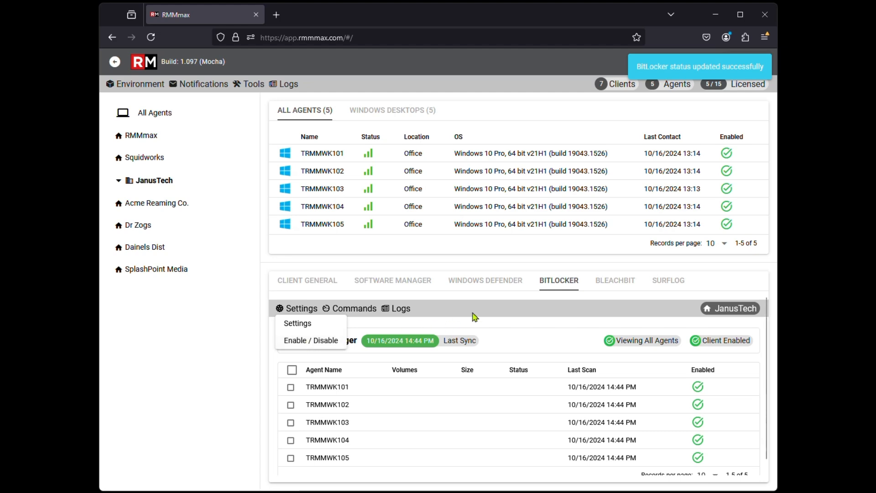
Step: Enable Windows Defender management for the JanusTech client and for all of its agents
{"action": "left_click", "coordinate": [496, 286]}
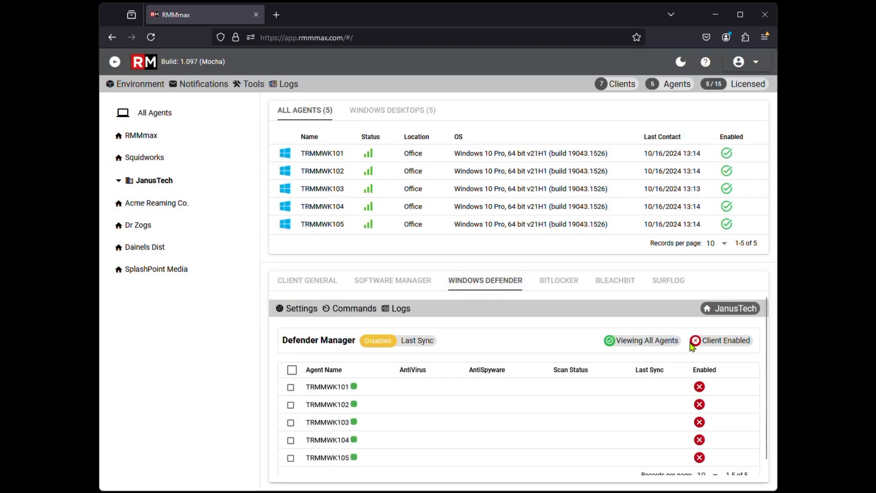
{"action": "left_click", "coordinate": [696, 342]}
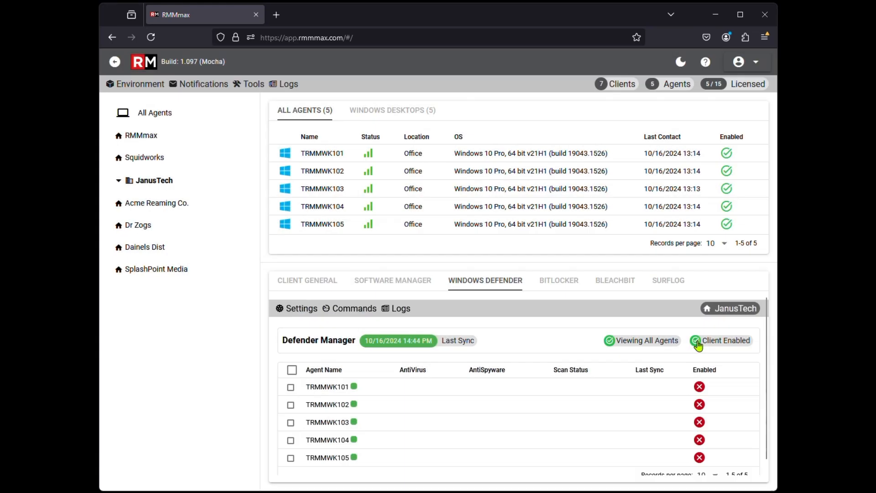
{"action": "left_click", "coordinate": [297, 372]}
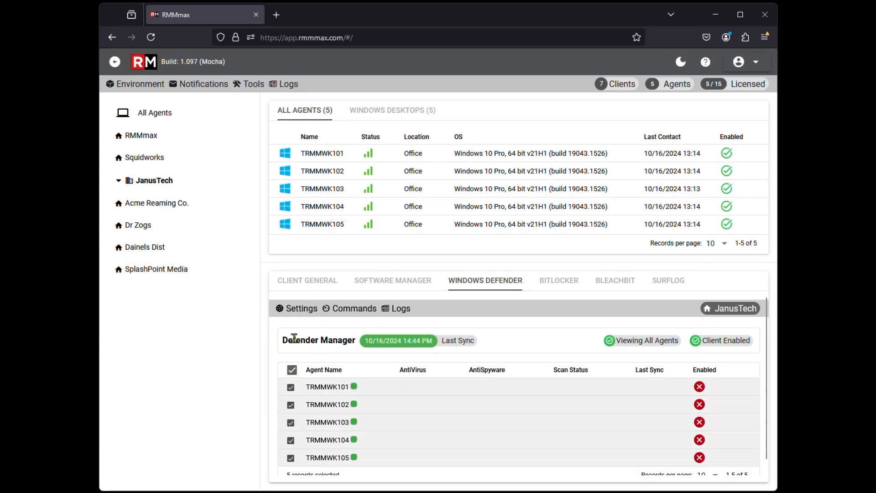
{"action": "left_click", "coordinate": [292, 314]}
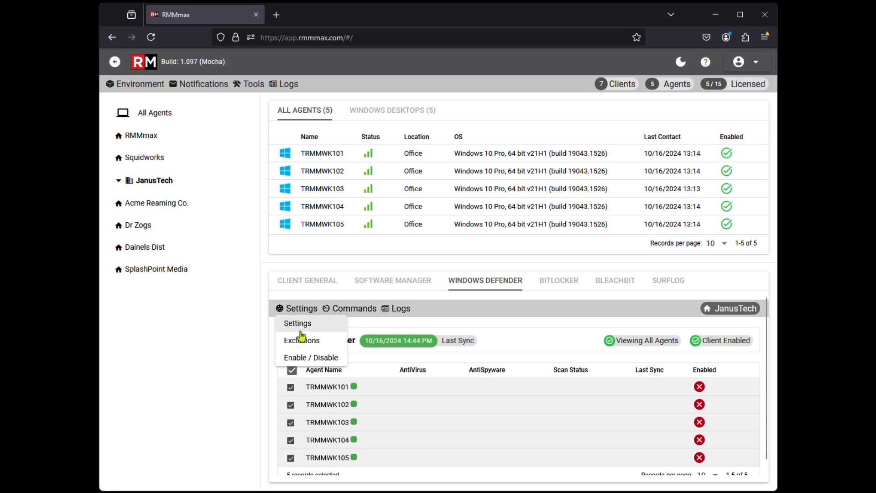
{"action": "left_click", "coordinate": [304, 360]}
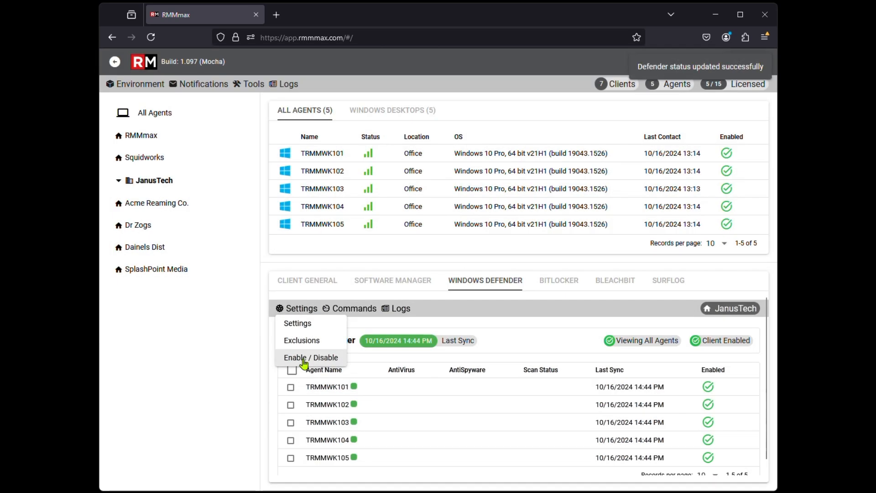
Step: Turn on Enable Client Scans and Auto Update Packages in the Software Manager's Windows settings for JanusTech and save them
{"action": "left_click", "coordinate": [402, 282]}
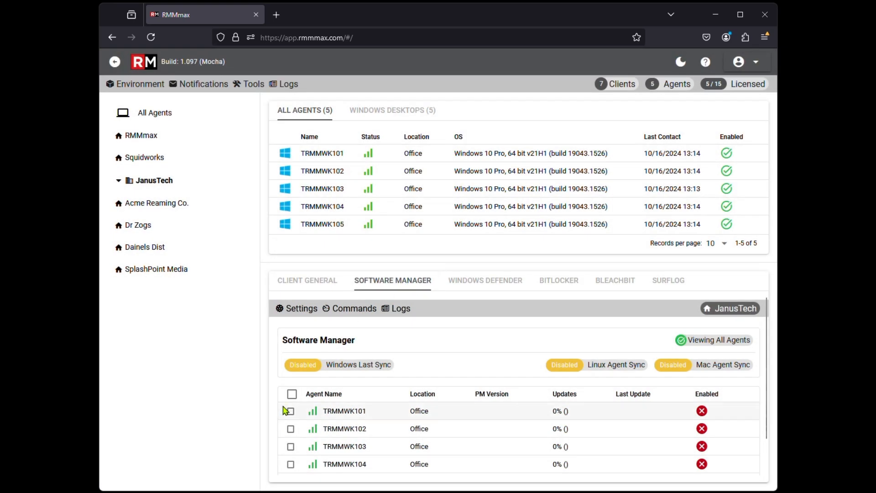
{"action": "left_click", "coordinate": [296, 310]}
{"action": "mouse_move", "coordinate": [298, 323]}
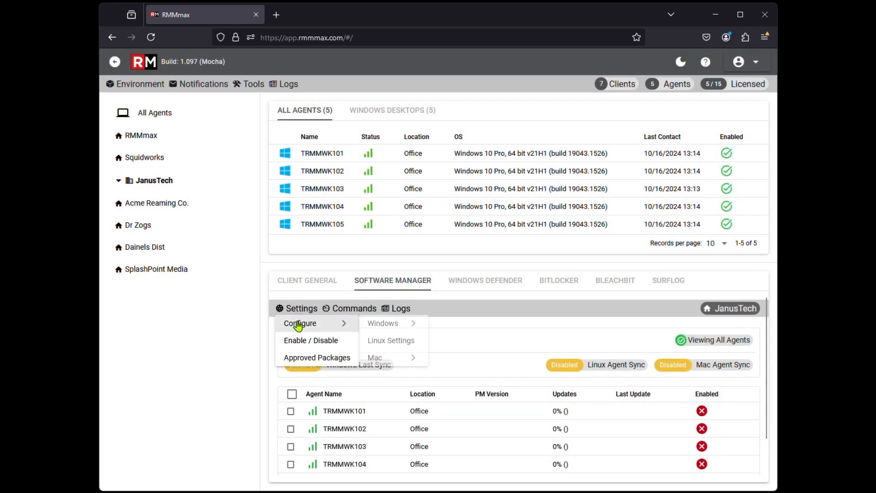
{"action": "mouse_move", "coordinate": [382, 323]}
{"action": "left_click", "coordinate": [453, 323]}
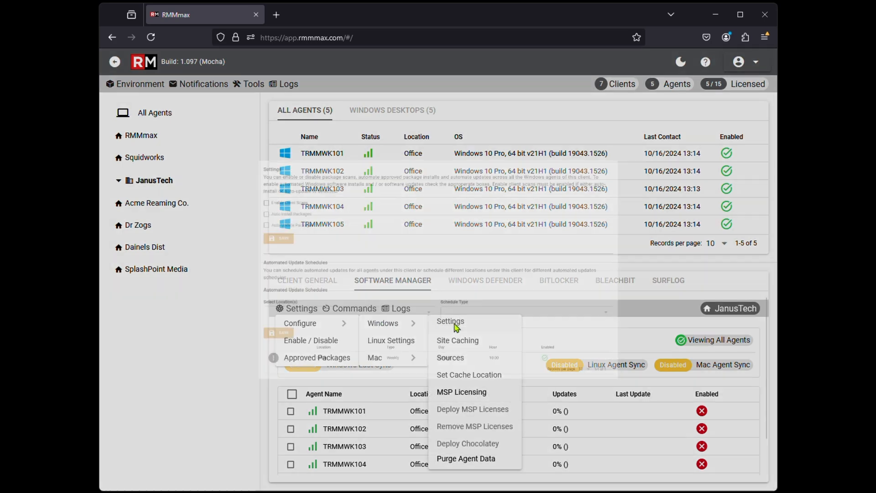
{"action": "left_click", "coordinate": [154, 149]}
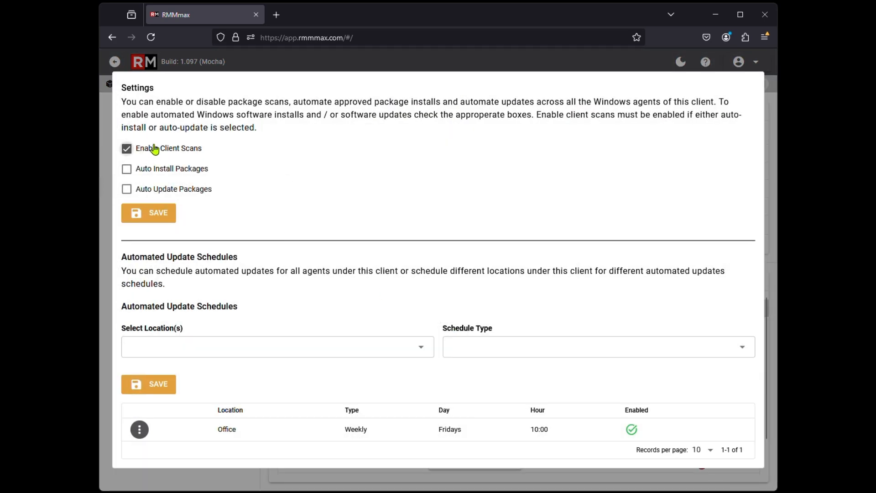
{"action": "left_click", "coordinate": [157, 190]}
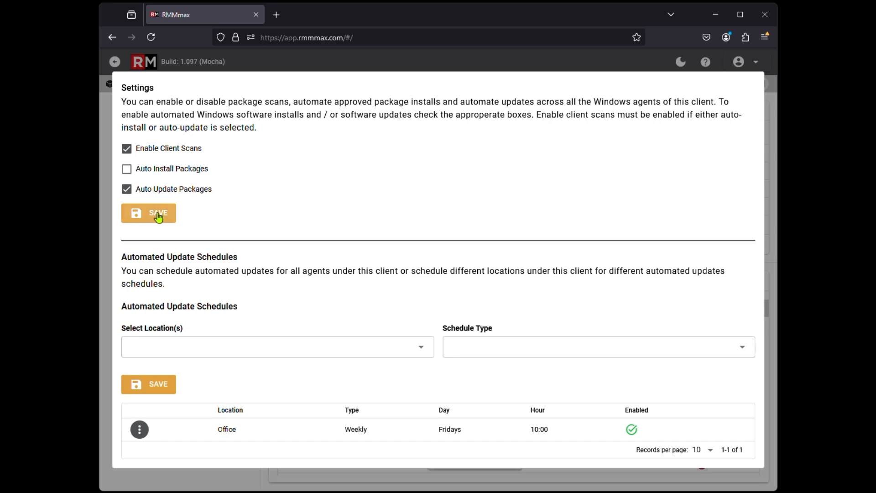
{"action": "left_click", "coordinate": [158, 217]}
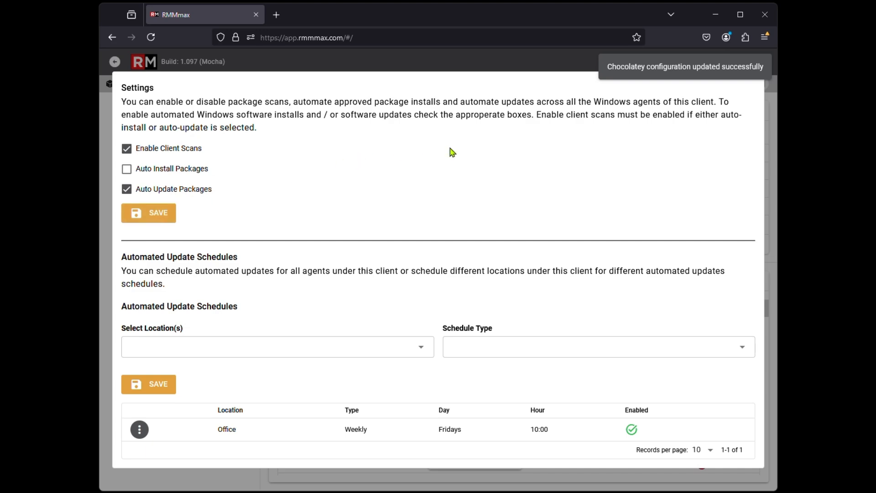
{"action": "left_click", "coordinate": [104, 297]}
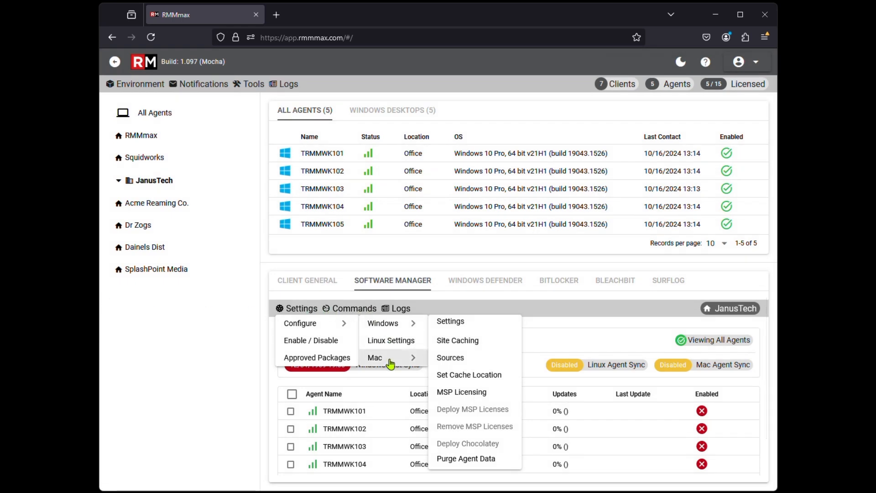
Step: Enable Software Manager for all of the JanusTech client's agents
{"action": "left_click", "coordinate": [256, 373]}
{"action": "left_click", "coordinate": [292, 394]}
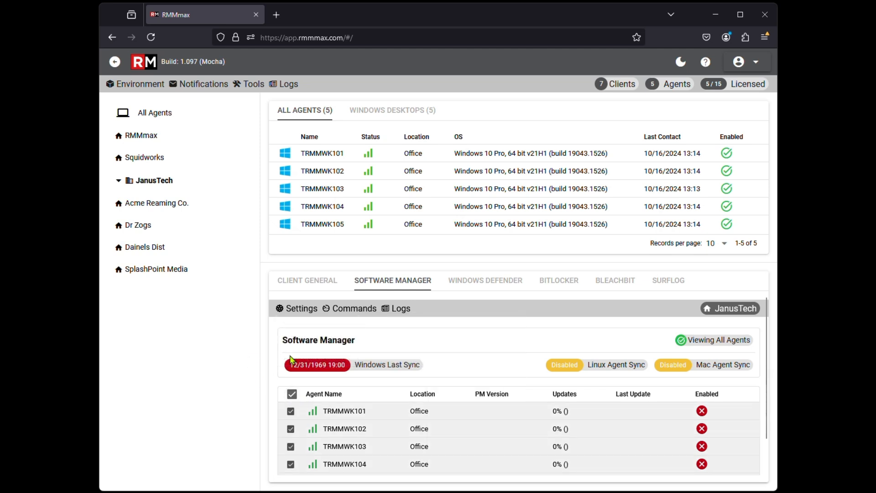
{"action": "left_click", "coordinate": [294, 308]}
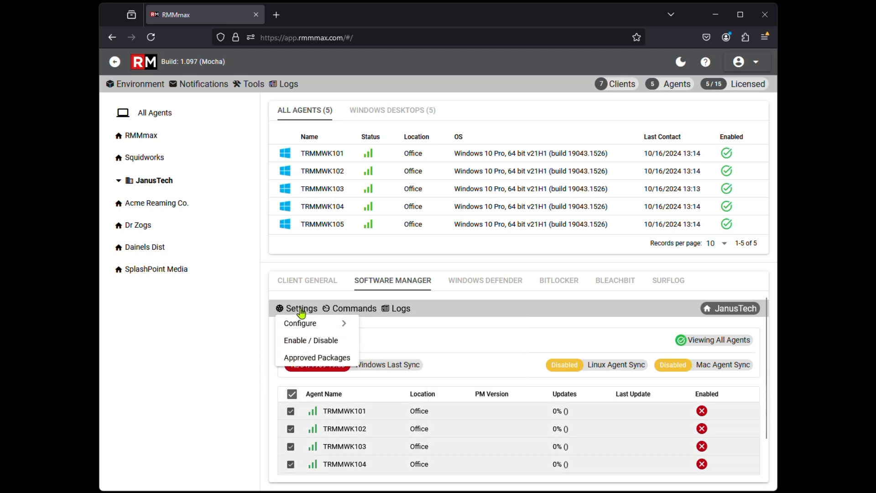
{"action": "left_click", "coordinate": [304, 344]}
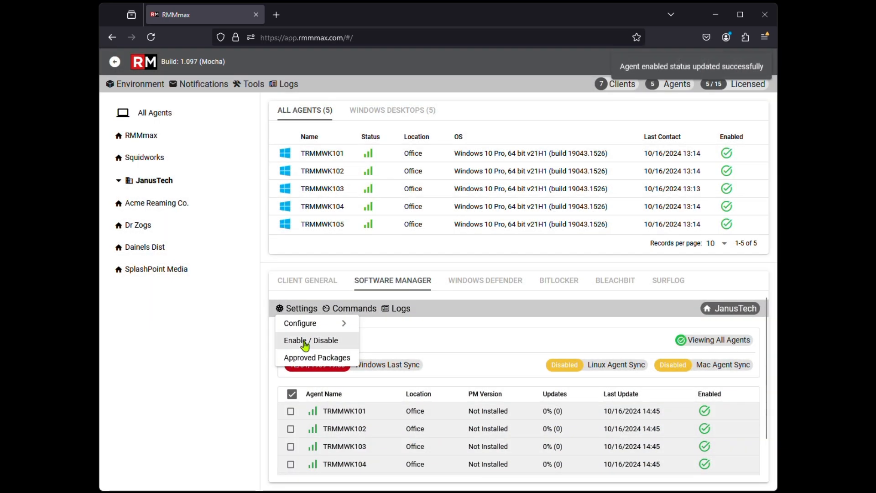
{"action": "left_click", "coordinate": [256, 351]}
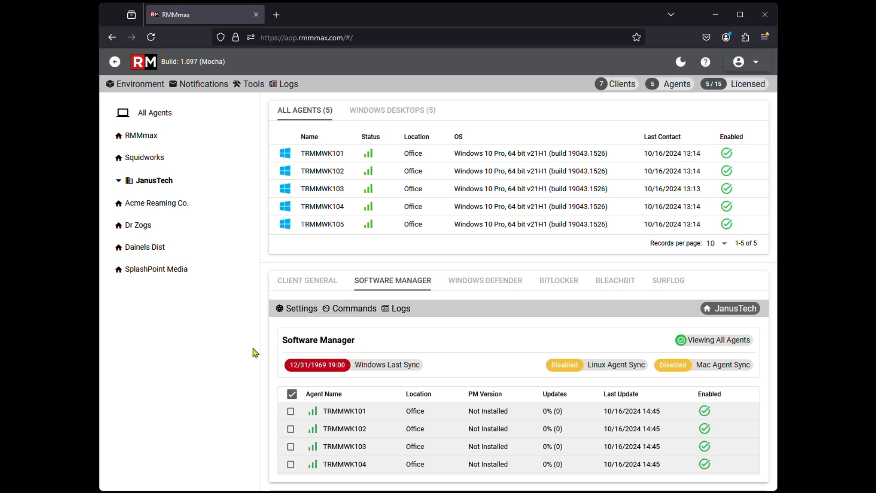
Step: Examine the environment's RMM sync and management package deployment options, and the push options in JanusTech's general client commands
{"action": "left_click", "coordinate": [142, 87]}
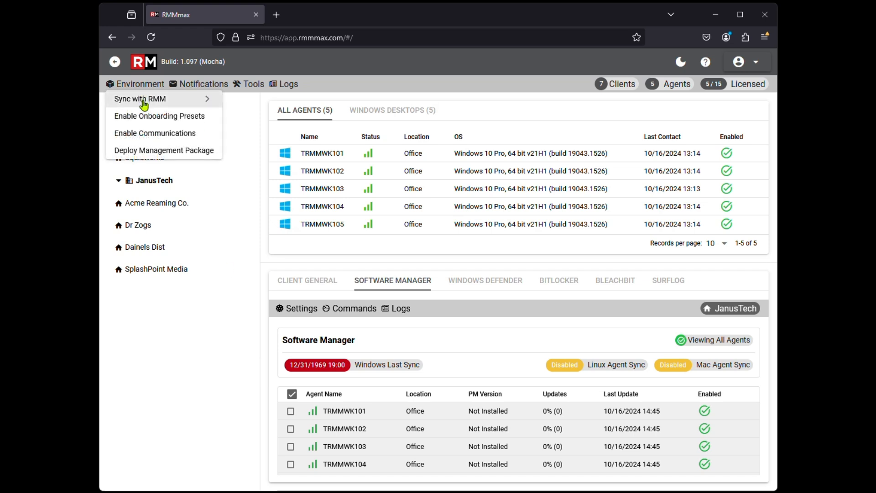
{"action": "mouse_move", "coordinate": [144, 105]}
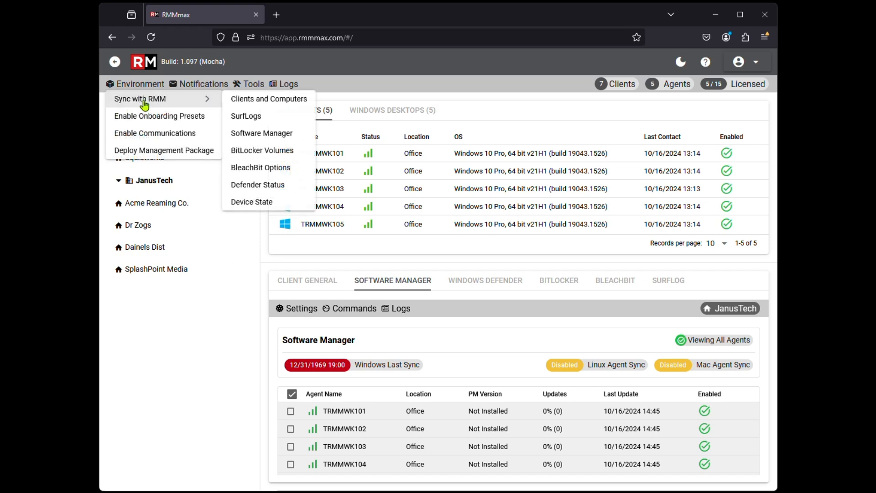
{"action": "left_click", "coordinate": [245, 119]}
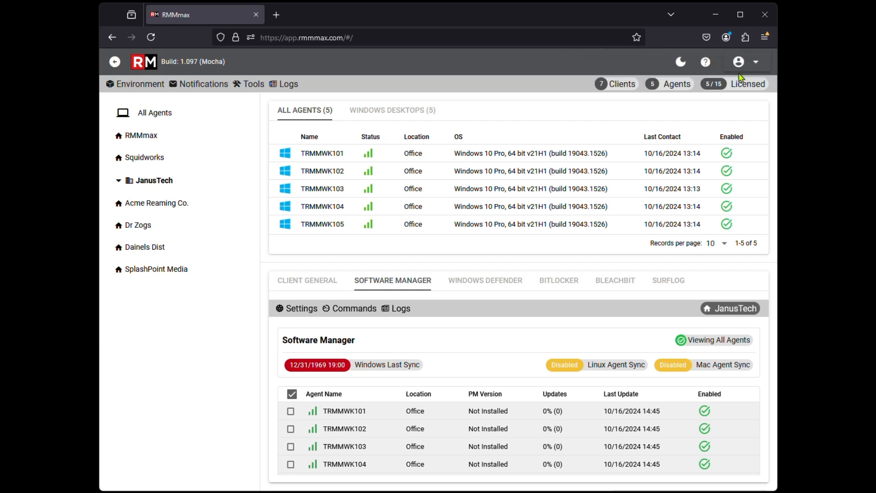
{"action": "left_click", "coordinate": [146, 87]}
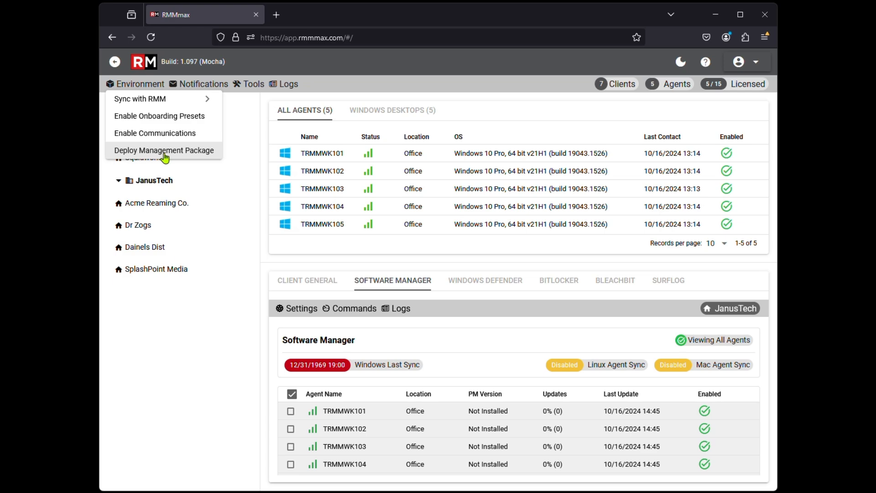
{"action": "left_click", "coordinate": [207, 179]}
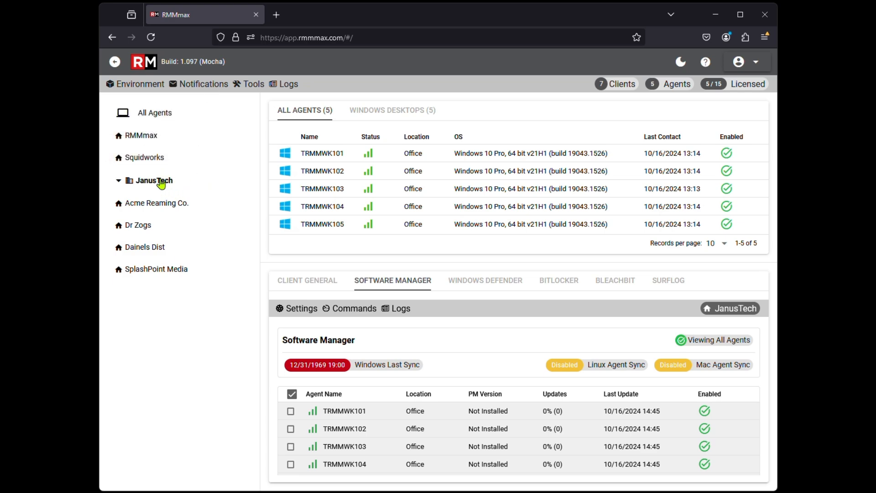
{"action": "left_click", "coordinate": [324, 286]}
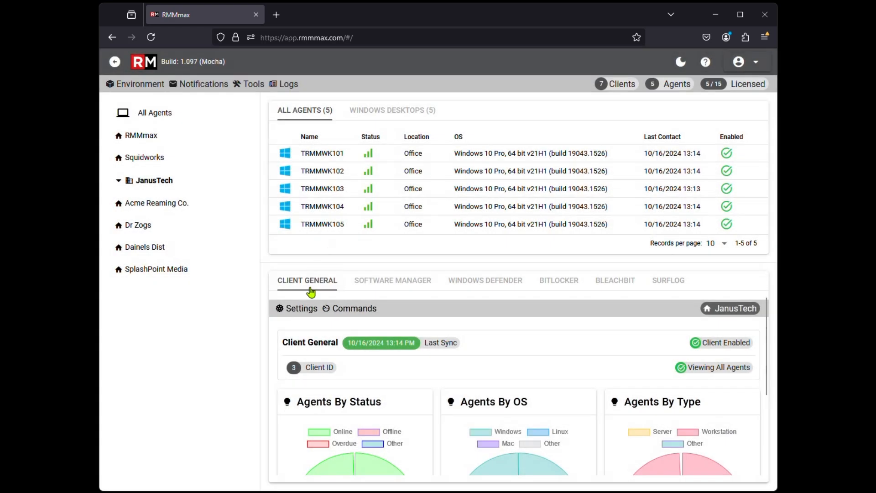
{"action": "left_click", "coordinate": [306, 310]}
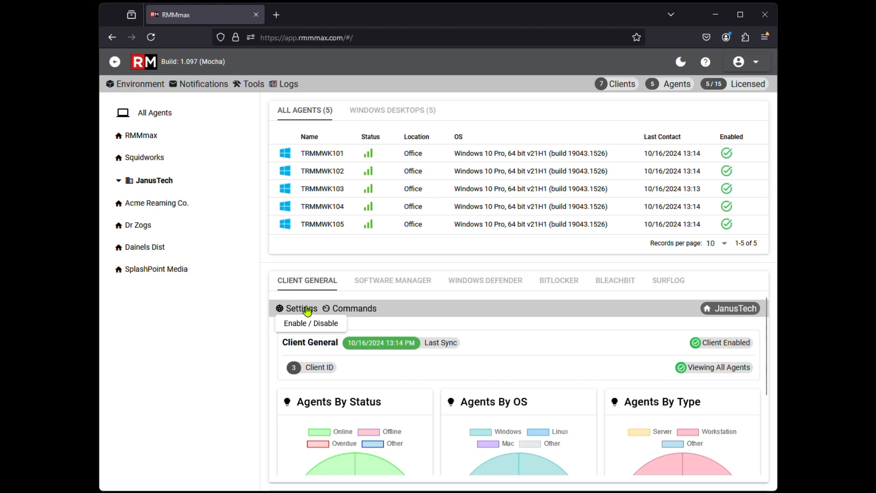
{"action": "left_click", "coordinate": [369, 310]}
{"action": "mouse_move", "coordinate": [371, 360]}
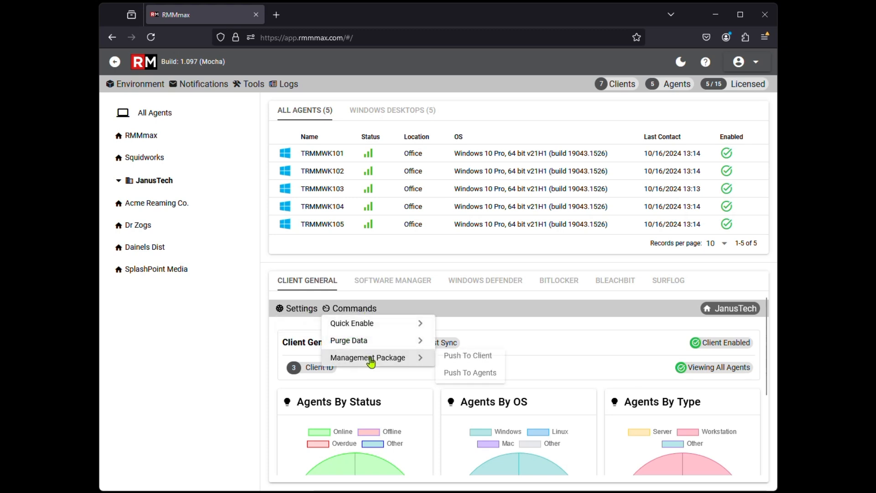
{"action": "left_click", "coordinate": [477, 360]}
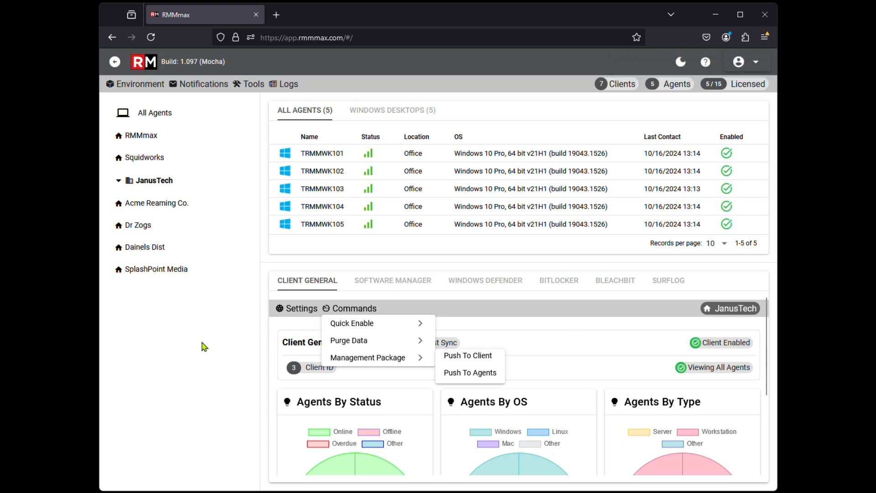
Step: Sync the SurfLogs and Software Manager environments with the RMM
{"action": "left_click", "coordinate": [137, 87]}
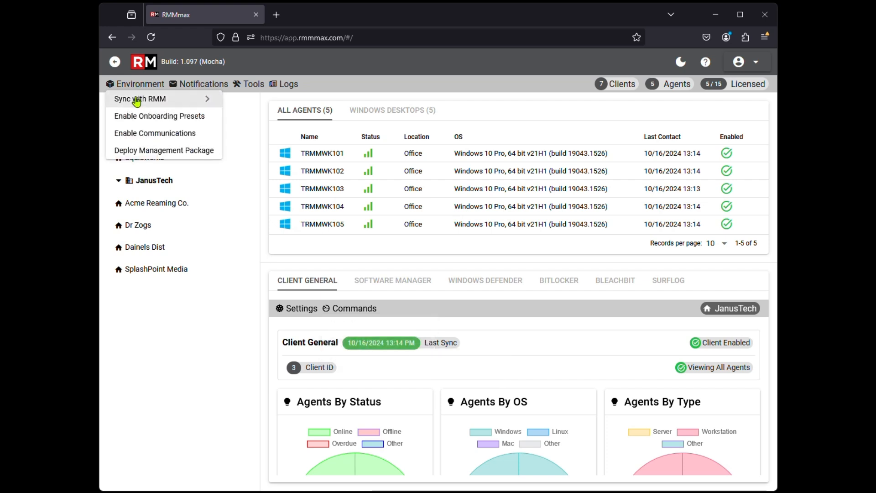
{"action": "mouse_move", "coordinate": [137, 100]}
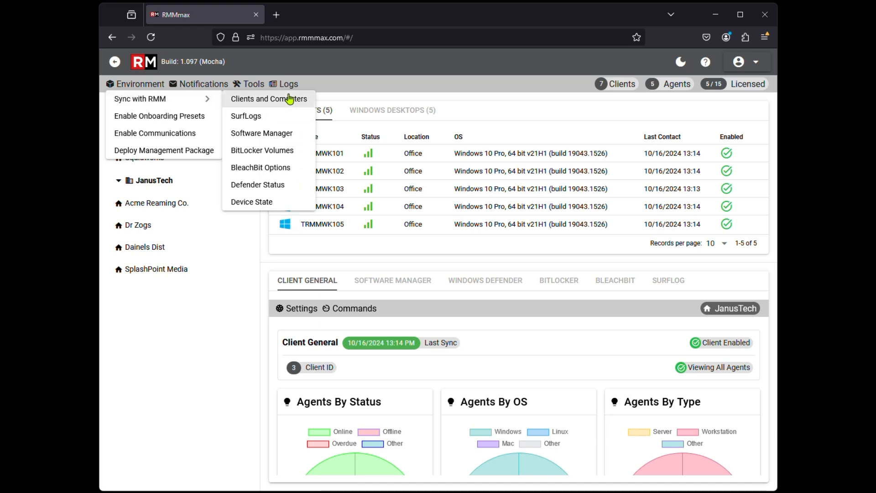
{"action": "left_click", "coordinate": [263, 120]}
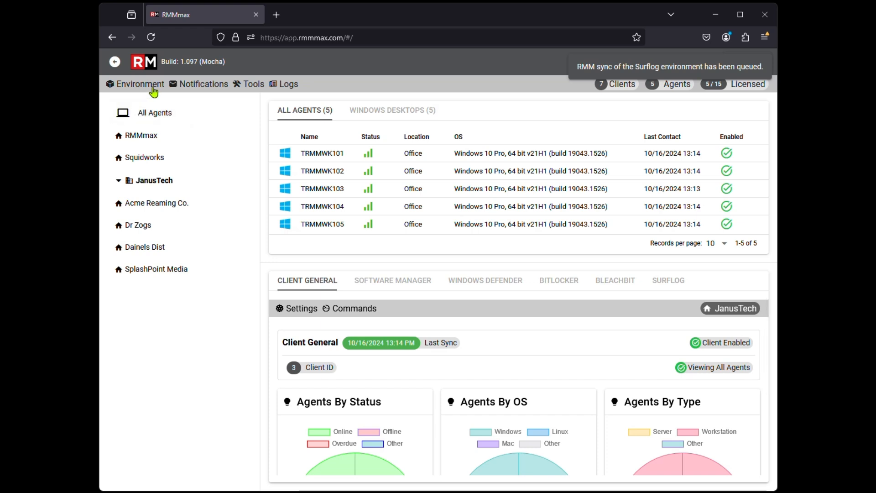
{"action": "mouse_move", "coordinate": [153, 99]}
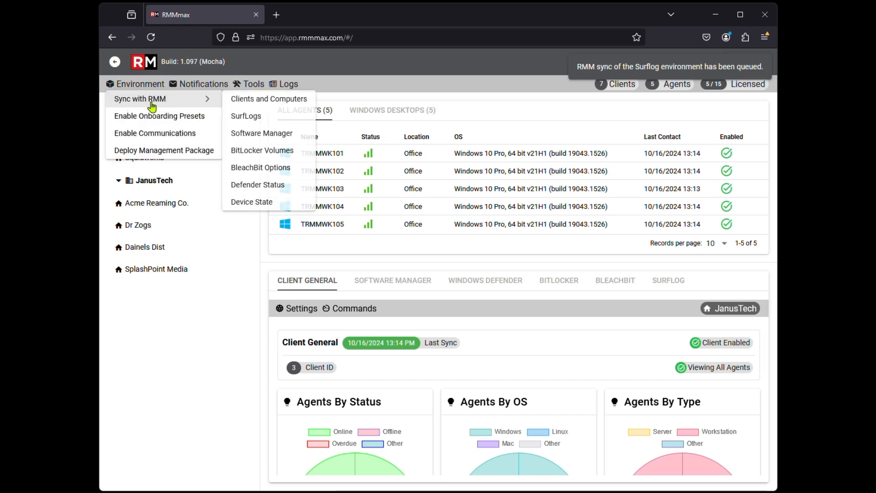
{"action": "left_click", "coordinate": [249, 134]}
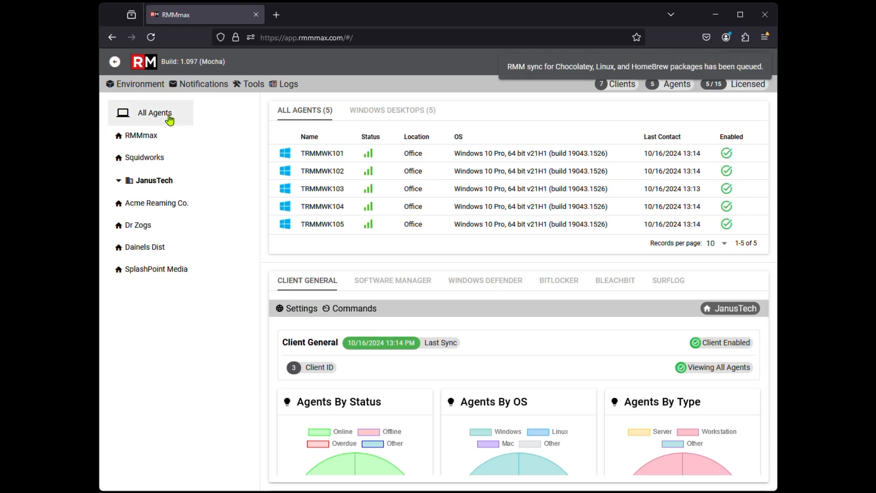
Step: Sync BitLocker Volumes and BleachBit Options with the RMM
{"action": "left_click", "coordinate": [142, 87]}
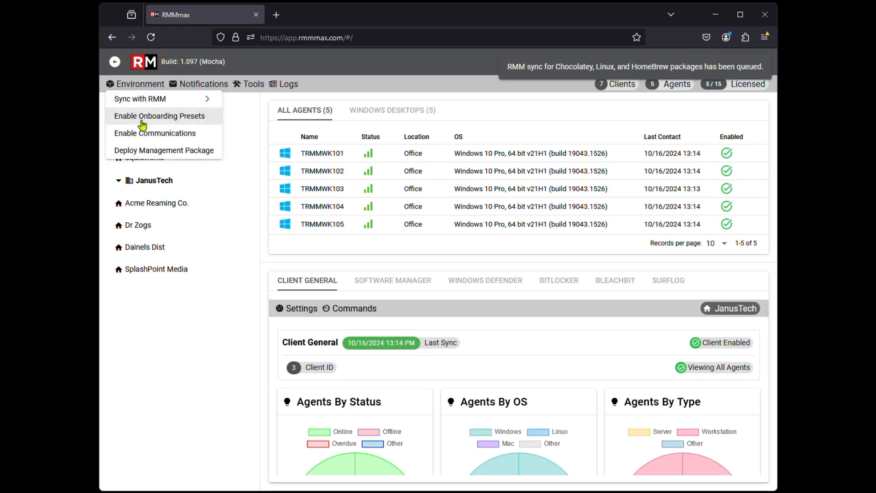
{"action": "mouse_move", "coordinate": [148, 104]}
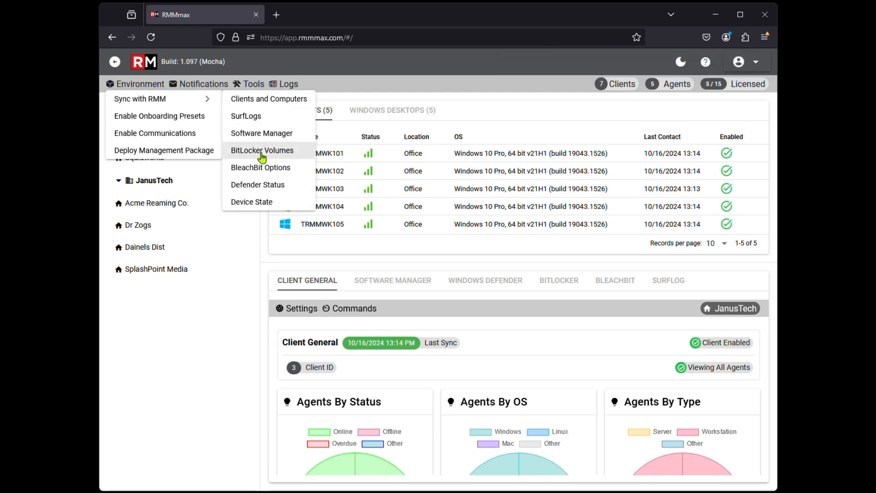
{"action": "left_click", "coordinate": [242, 151]}
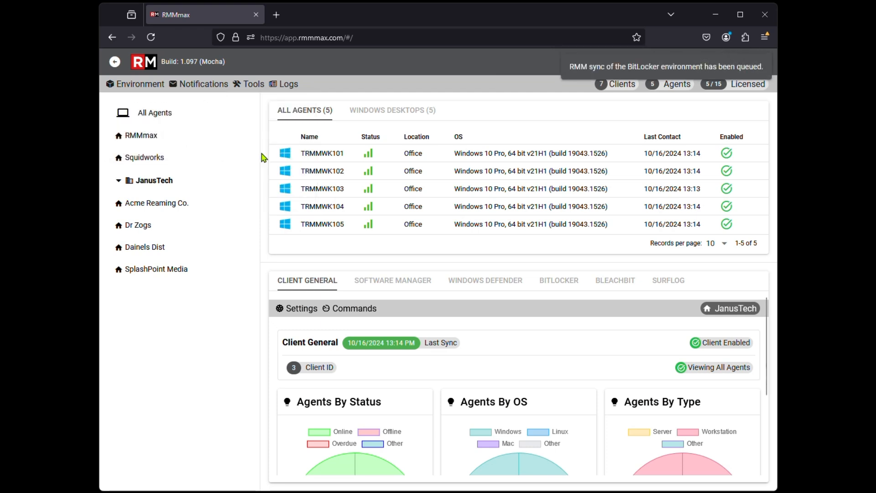
{"action": "left_click", "coordinate": [132, 90]}
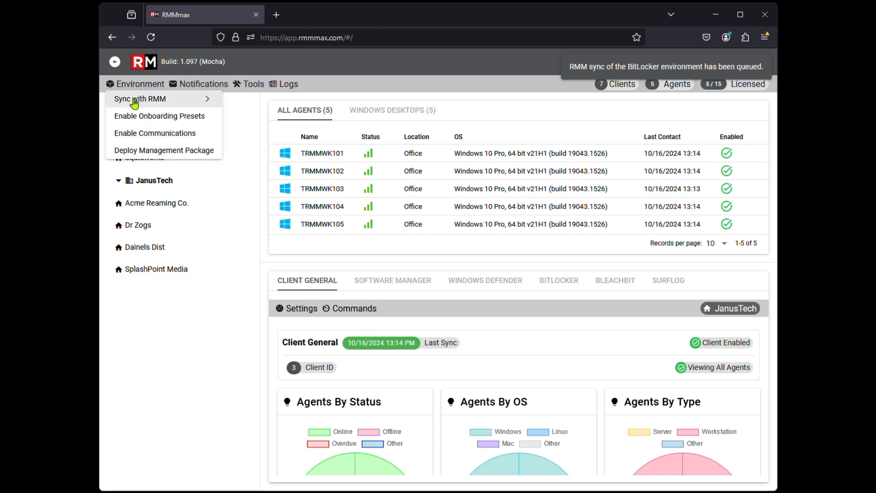
{"action": "left_click", "coordinate": [183, 103]}
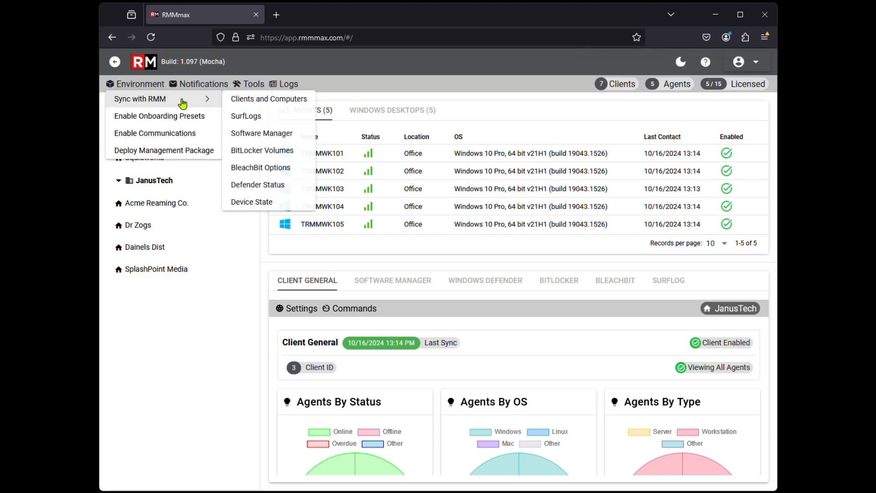
{"action": "left_click", "coordinate": [274, 169]}
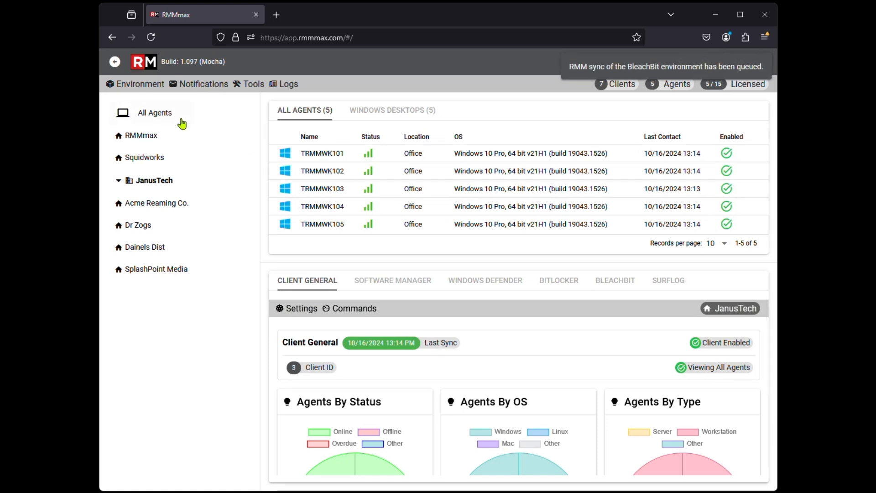
Step: Sync Defender Status and Device State with the RMM
{"action": "left_click", "coordinate": [146, 87]}
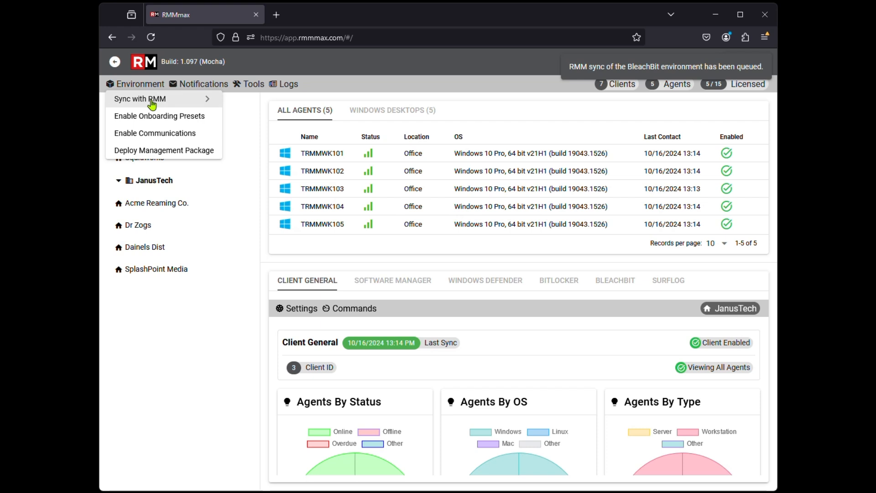
{"action": "mouse_move", "coordinate": [182, 99]}
{"action": "left_click", "coordinate": [257, 184]}
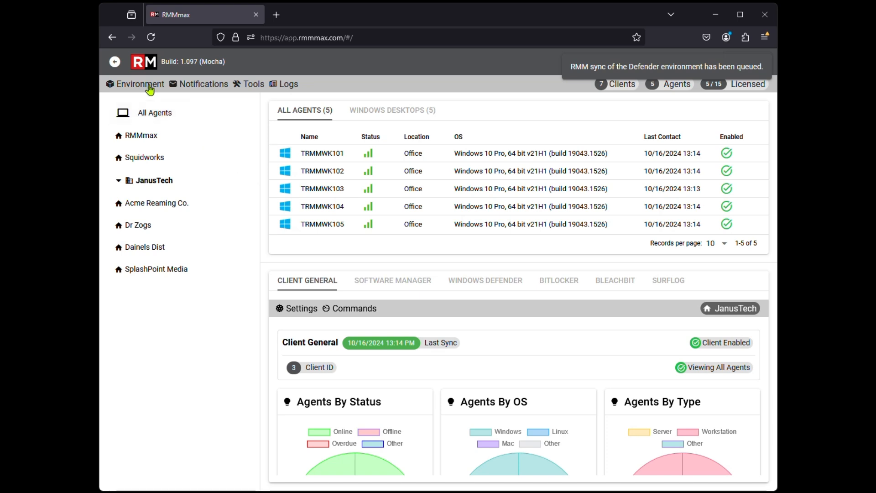
{"action": "left_click", "coordinate": [151, 86]}
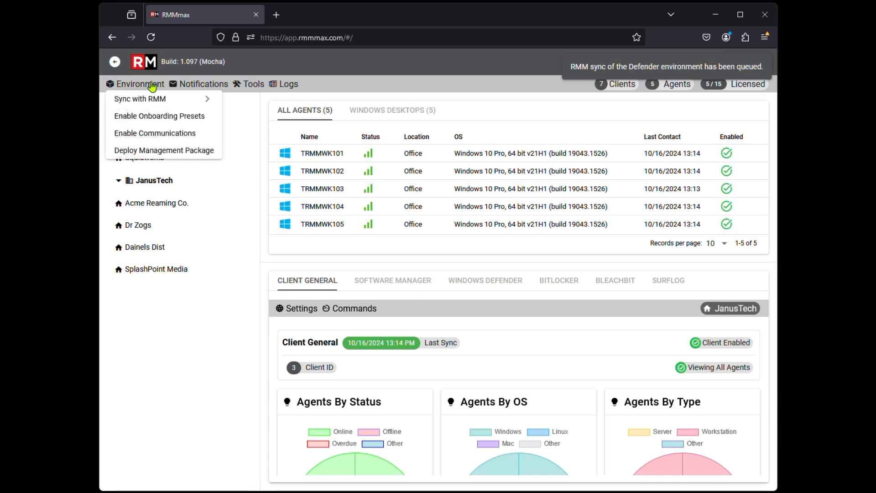
{"action": "mouse_move", "coordinate": [208, 99]}
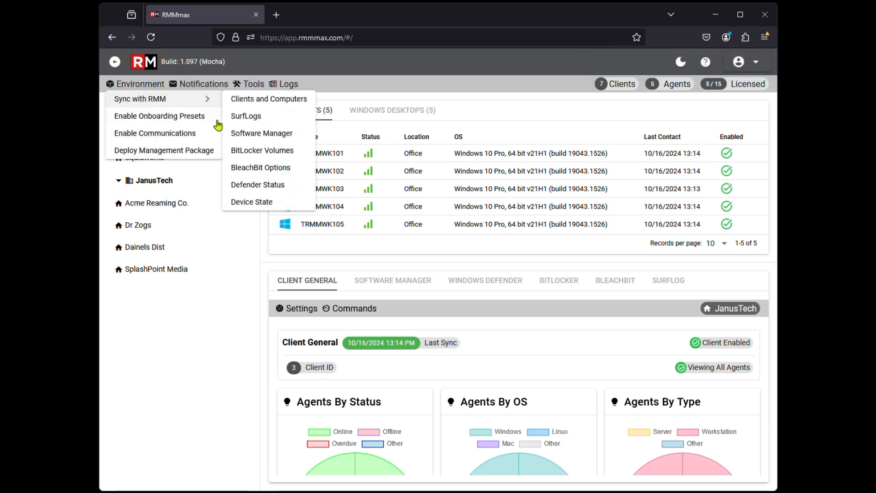
{"action": "left_click", "coordinate": [248, 202]}
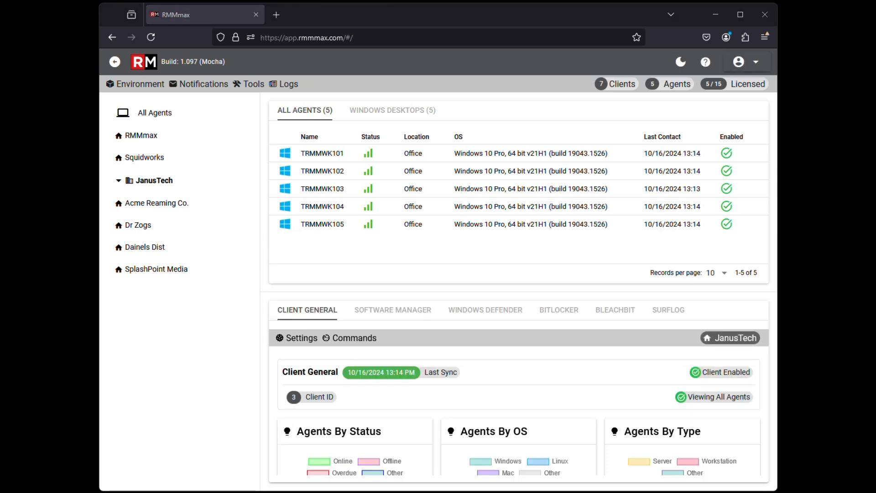
Step: Review the synced Software Manager, Windows Defender and BitLocker data for JanusTech's agents
{"action": "left_click", "coordinate": [392, 313]}
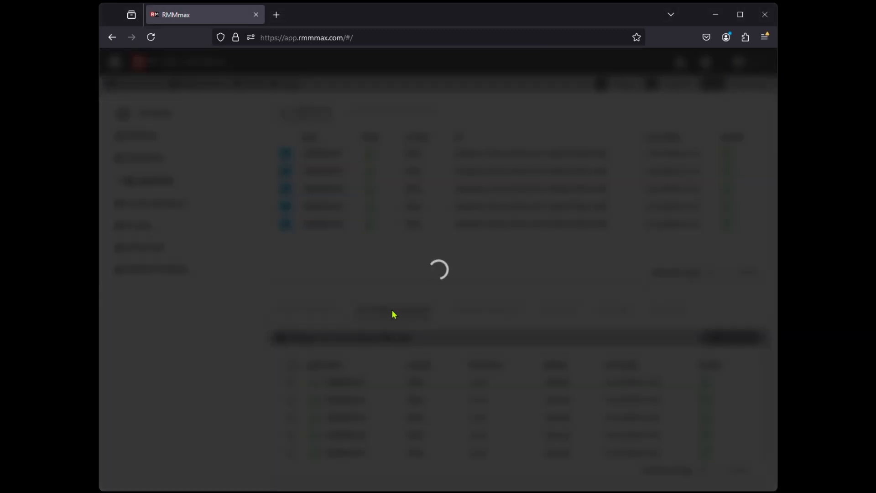
{"action": "scroll", "coordinate": [504, 366], "scroll_direction": "down", "scroll_amount": 2}
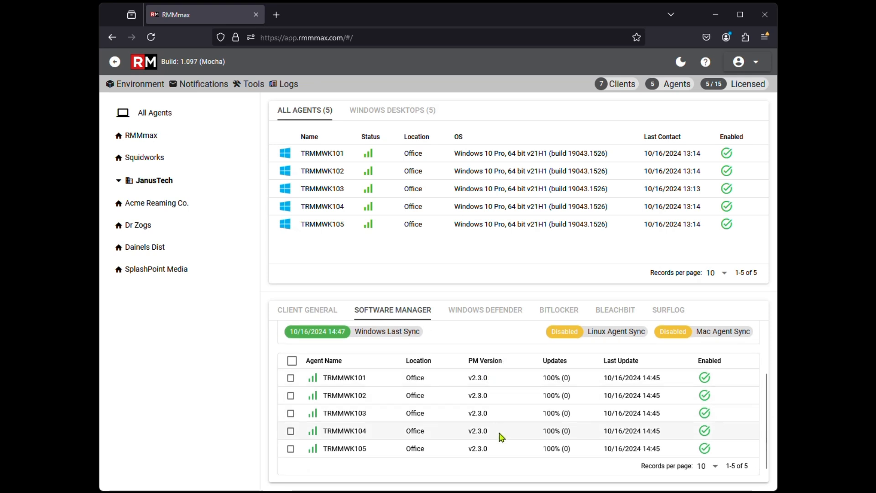
{"action": "scroll", "coordinate": [534, 468], "scroll_direction": "up", "scroll_amount": 2}
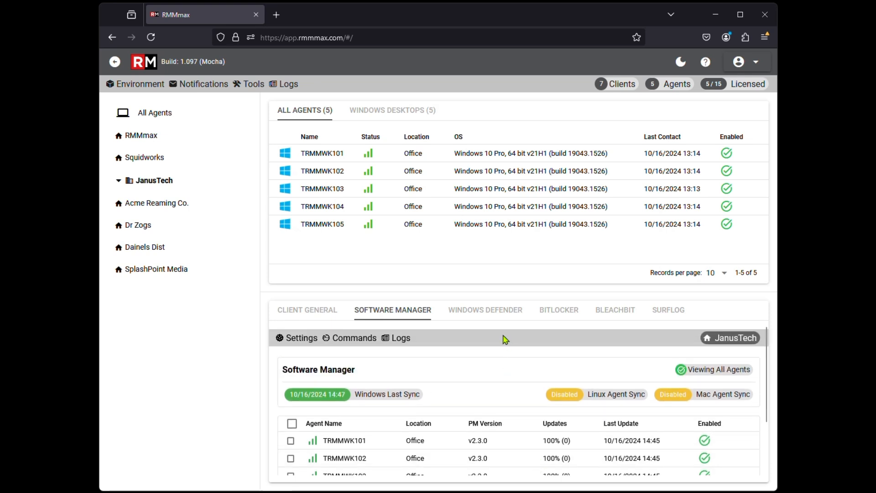
{"action": "left_click", "coordinate": [487, 310]}
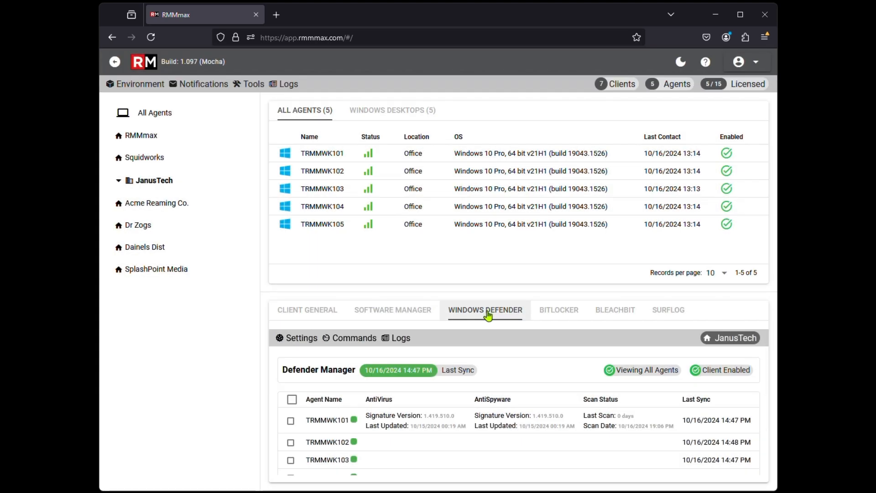
{"action": "left_click", "coordinate": [563, 315]}
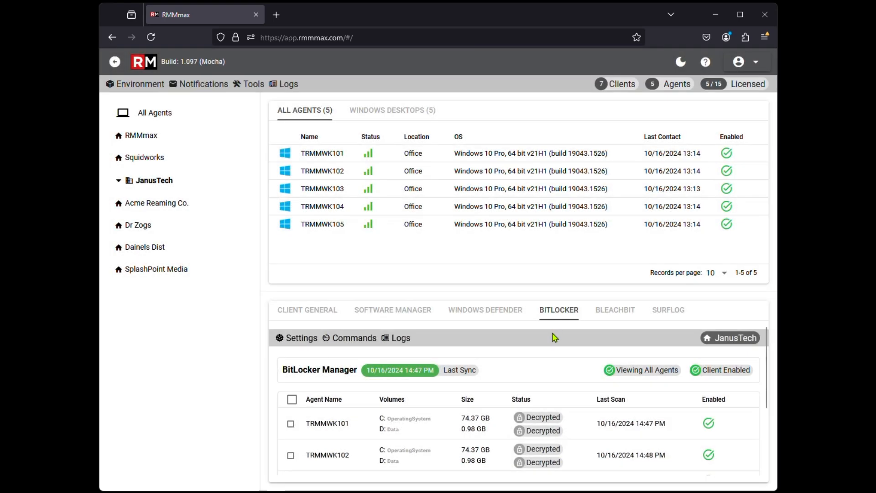
{"action": "scroll", "coordinate": [537, 363], "scroll_direction": "down", "scroll_amount": 3}
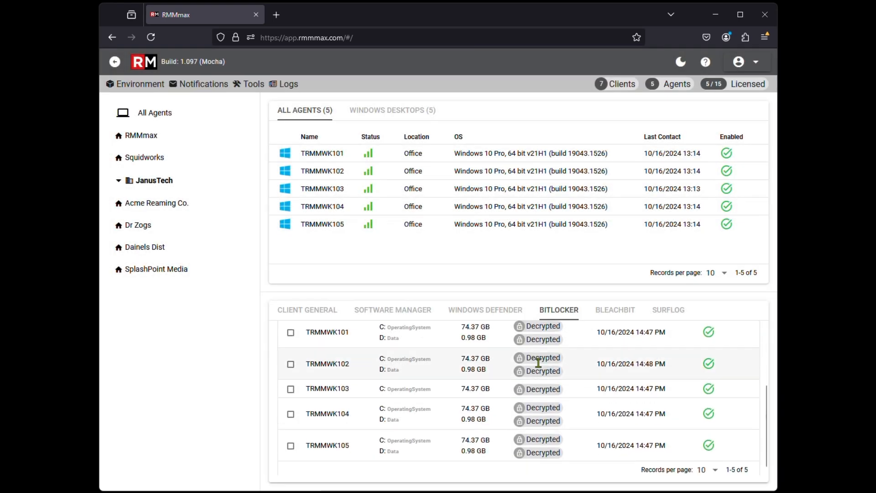
Step: Review the synced BleachBit and SurfLog agent status for all of JanusTech's agents
{"action": "scroll", "coordinate": [538, 363], "scroll_direction": "up", "scroll_amount": 2}
{"action": "left_click", "coordinate": [615, 310]}
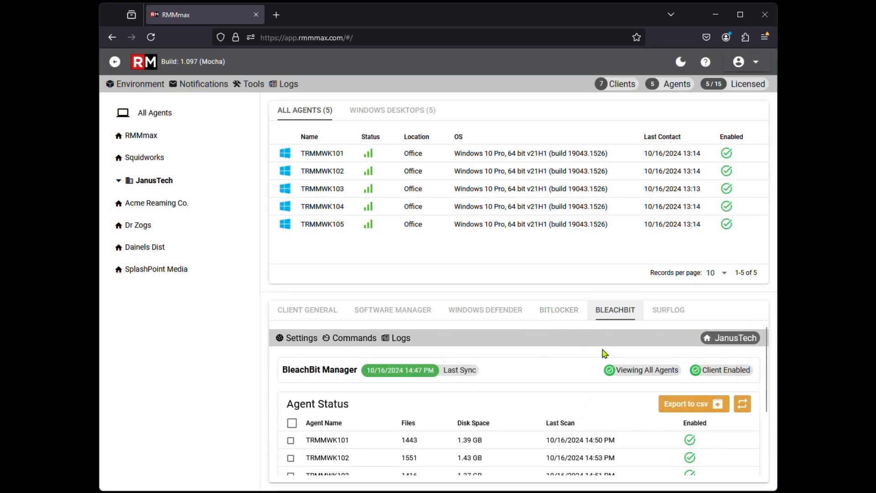
{"action": "scroll", "coordinate": [586, 390], "scroll_direction": "down", "scroll_amount": 2}
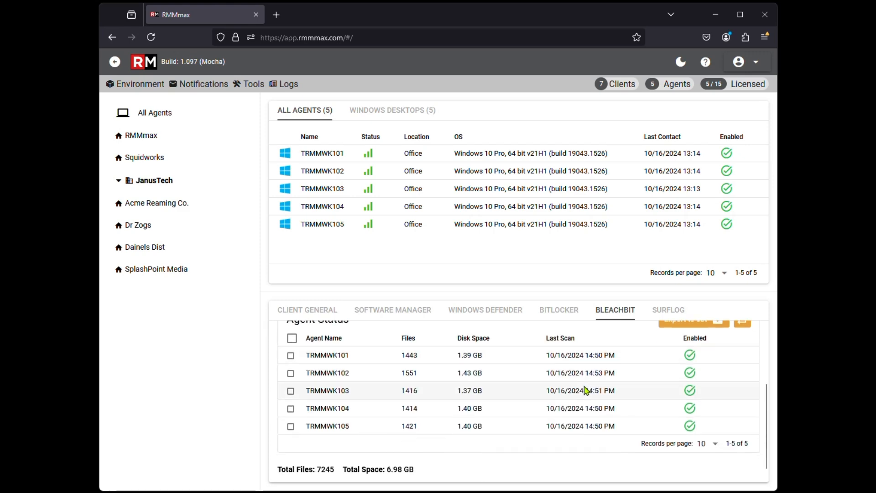
{"action": "scroll", "coordinate": [586, 390], "scroll_direction": "up", "scroll_amount": 3}
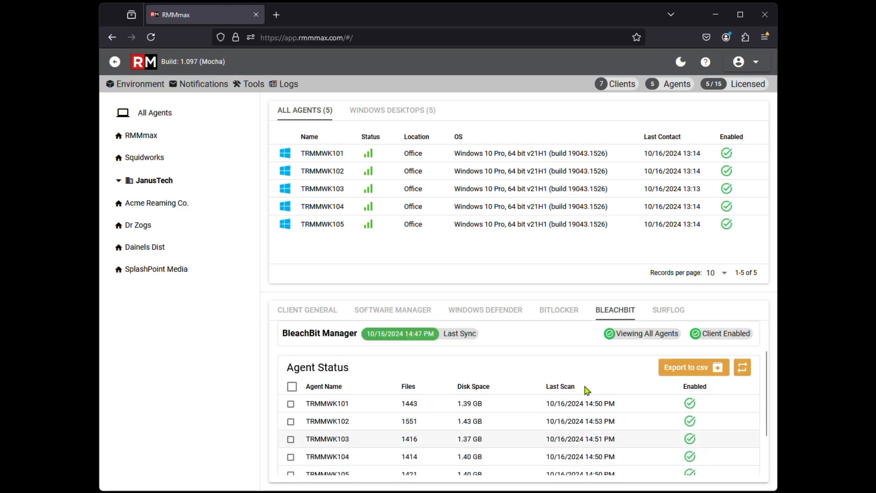
{"action": "left_click", "coordinate": [675, 315]}
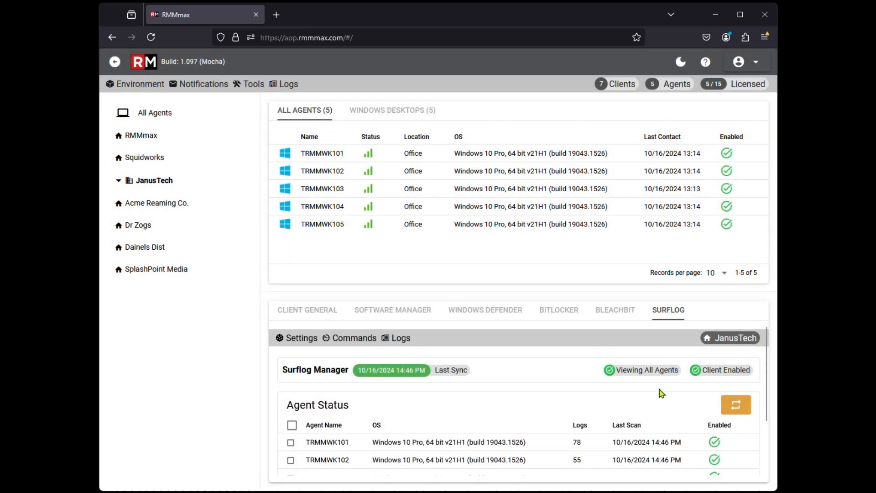
{"action": "scroll", "coordinate": [659, 392], "scroll_direction": "down", "scroll_amount": 2}
{"action": "scroll", "coordinate": [659, 396], "scroll_direction": "down", "scroll_amount": 1}
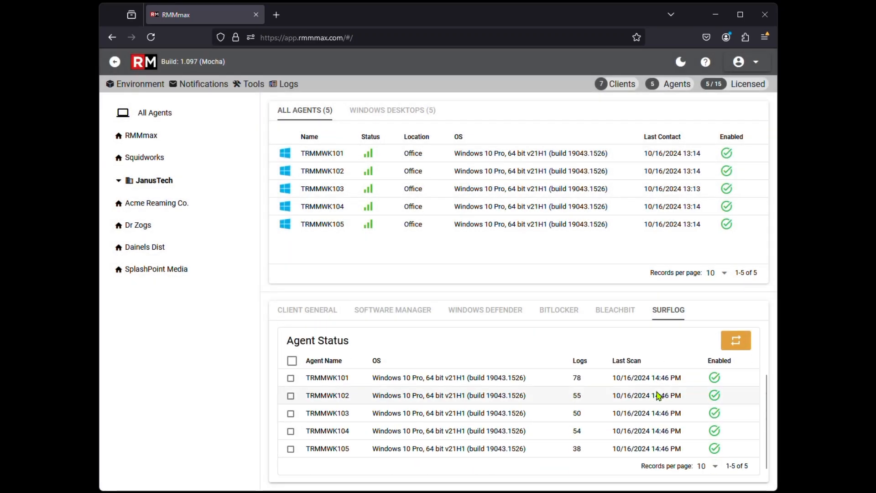
{"action": "scroll", "coordinate": [659, 394], "scroll_direction": "up", "scroll_amount": 2}
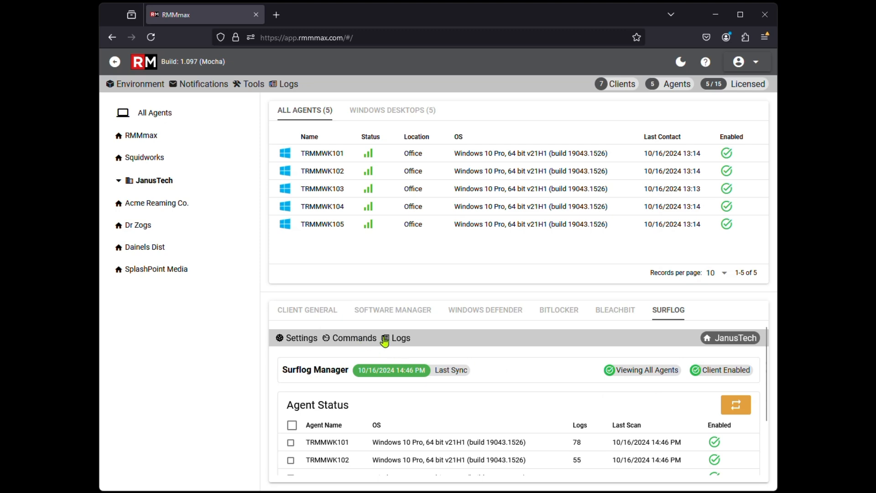
Step: View JanusTech's SurfLog client history charts down to the top 10 profiles by usage, and close them
{"action": "left_click", "coordinate": [361, 343]}
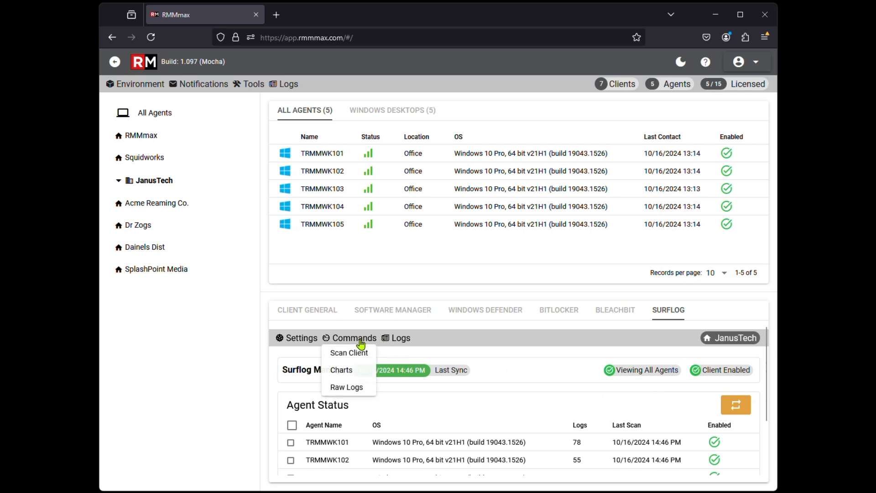
{"action": "left_click", "coordinate": [351, 372]}
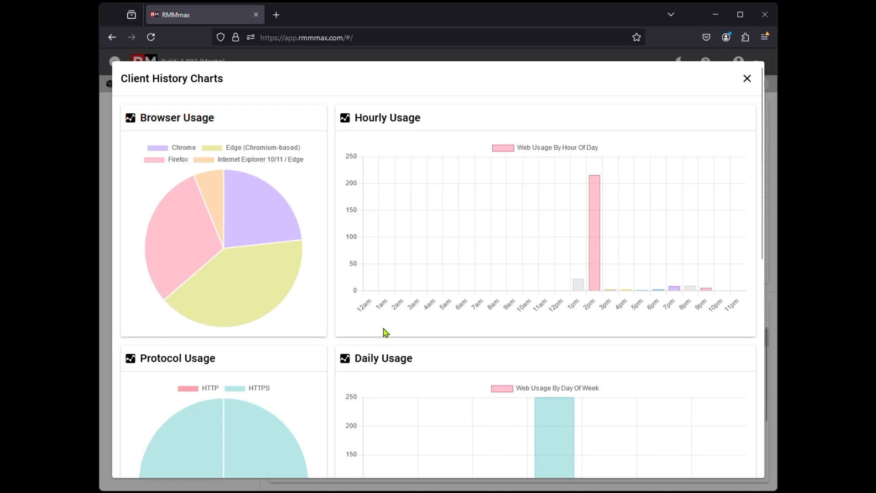
{"action": "scroll", "coordinate": [387, 337], "scroll_direction": "down", "scroll_amount": 6}
{"action": "scroll", "coordinate": [387, 337], "scroll_direction": "down", "scroll_amount": 3}
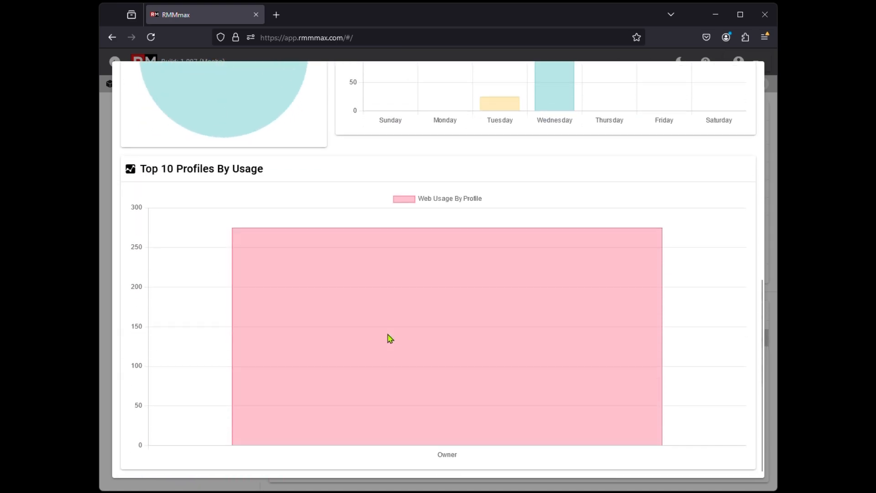
{"action": "scroll", "coordinate": [387, 340], "scroll_direction": "up", "scroll_amount": 9}
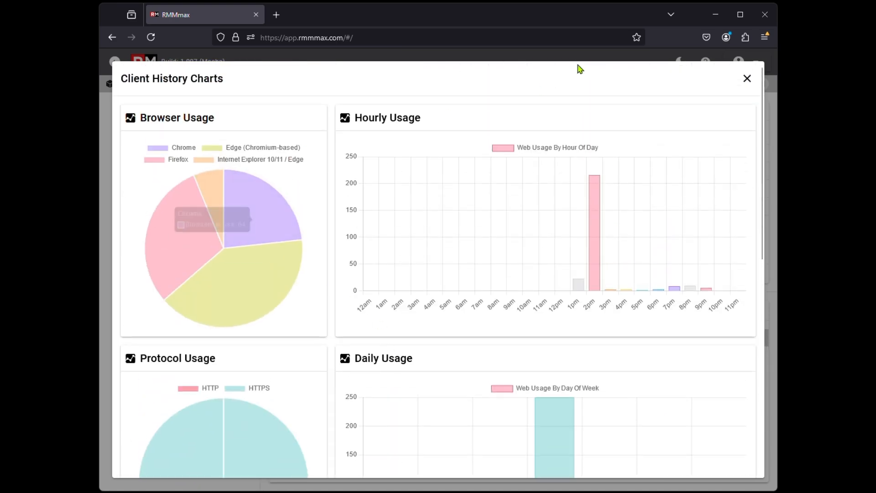
{"action": "left_click", "coordinate": [747, 81]}
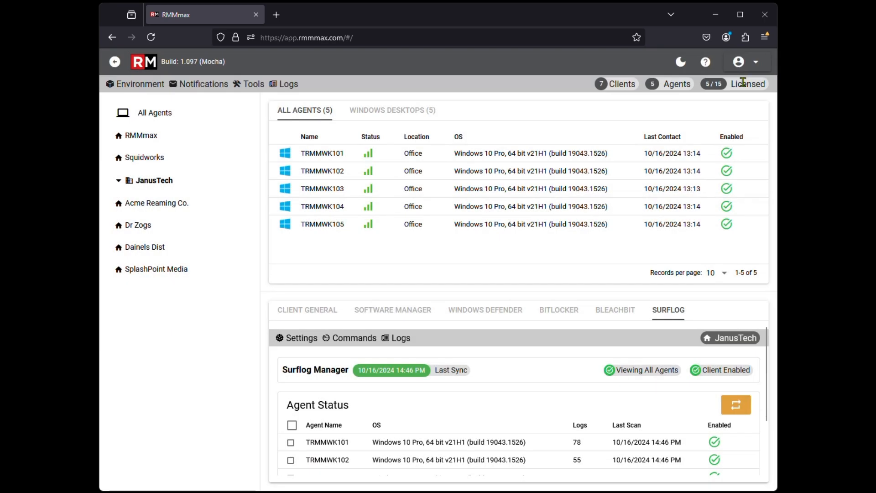
Step: Browse JanusTech's raw SurfLog history logs at 100 records per page, and close the log view
{"action": "left_click", "coordinate": [357, 340]}
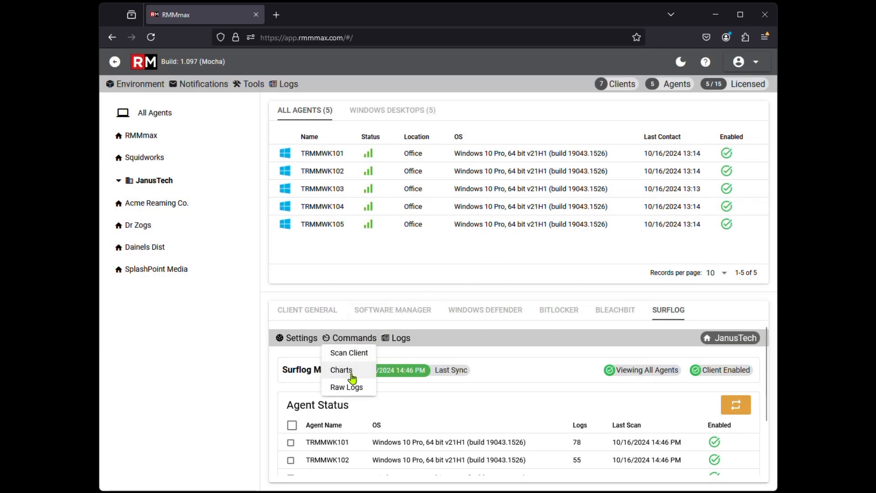
{"action": "left_click", "coordinate": [351, 387]}
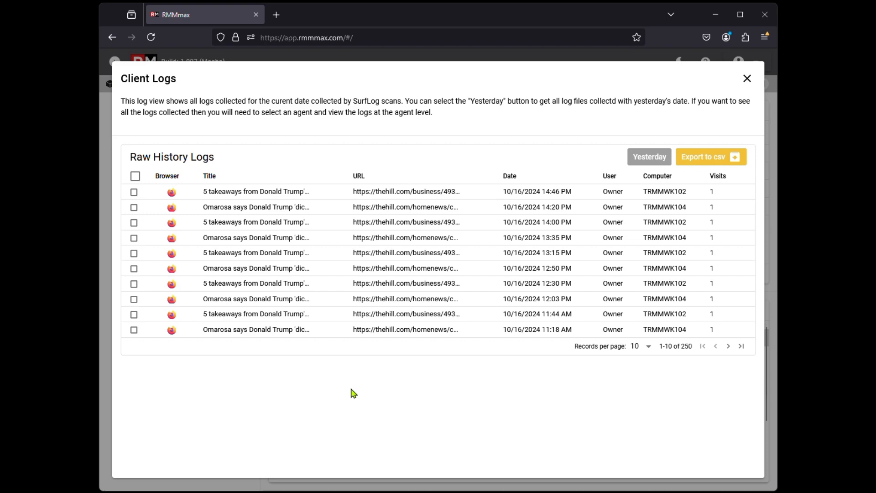
{"action": "left_click", "coordinate": [647, 349]}
{"action": "left_click", "coordinate": [644, 364]}
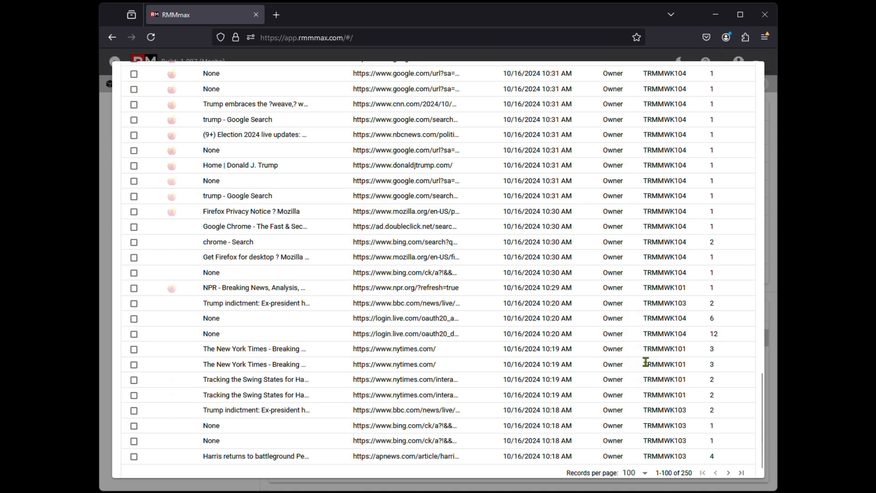
{"action": "scroll", "coordinate": [532, 332], "scroll_direction": "up", "scroll_amount": 5}
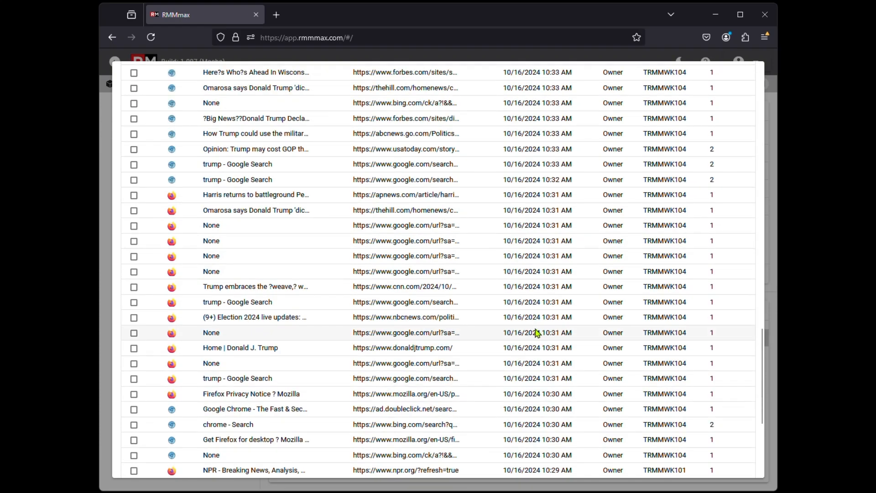
{"action": "scroll", "coordinate": [537, 333], "scroll_direction": "up", "scroll_amount": 6}
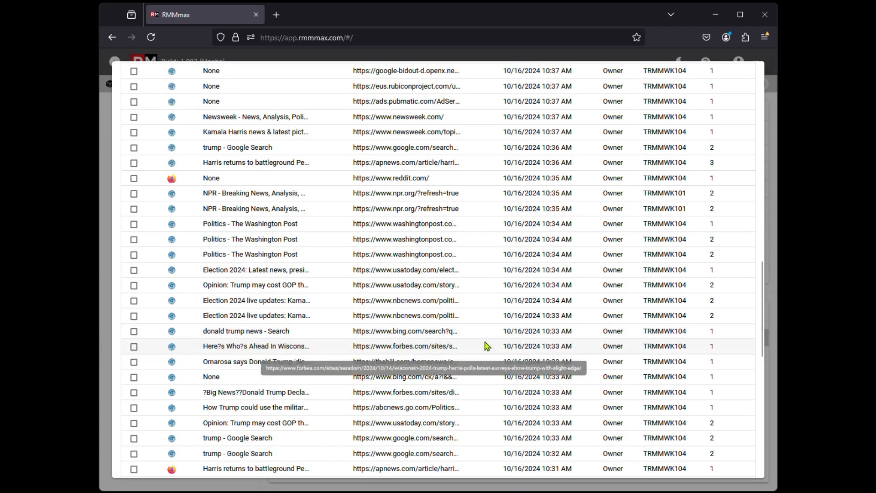
{"action": "scroll", "coordinate": [487, 346], "scroll_direction": "up", "scroll_amount": 6}
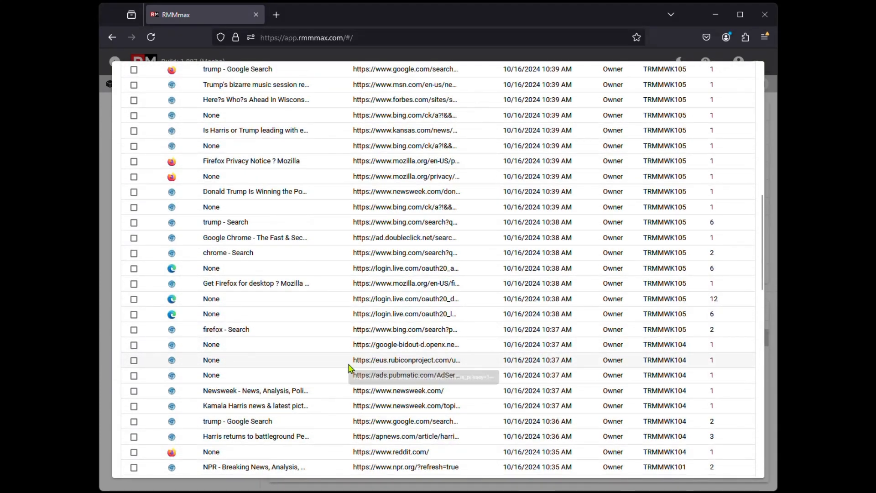
{"action": "scroll", "coordinate": [350, 368], "scroll_direction": "up", "scroll_amount": 8}
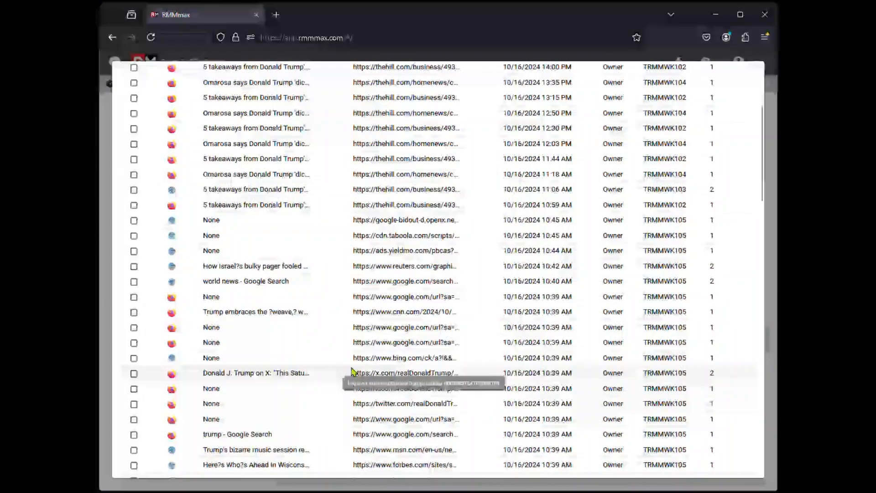
{"action": "scroll", "coordinate": [351, 370], "scroll_direction": "up", "scroll_amount": 4}
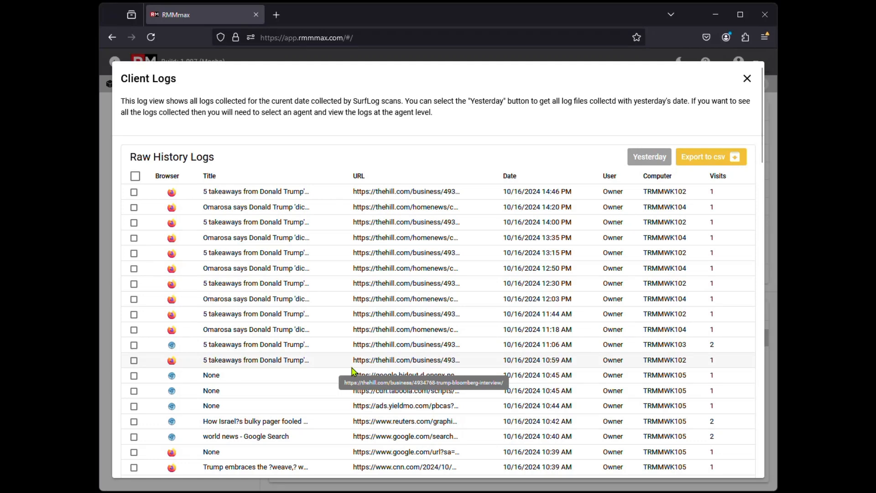
{"action": "left_click", "coordinate": [746, 79]}
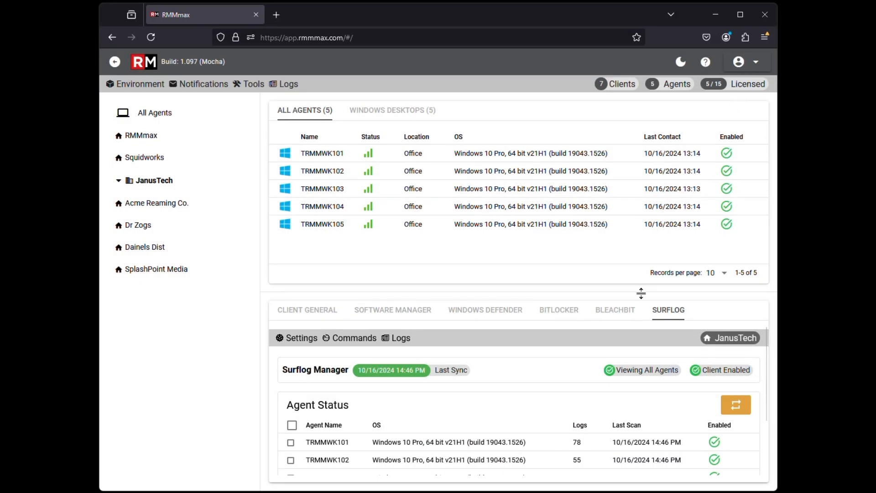
Step: Examine the BleachBit options with their file counts and disk space for agent TRMMWK101
{"action": "scroll", "coordinate": [644, 364], "scroll_direction": "down", "scroll_amount": 2}
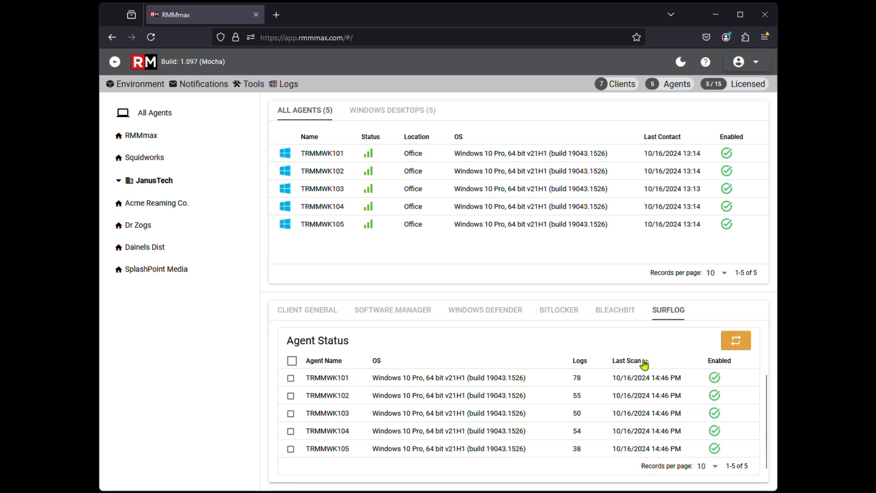
{"action": "left_click", "coordinate": [620, 312]}
{"action": "scroll", "coordinate": [603, 348], "scroll_direction": "down", "scroll_amount": 3}
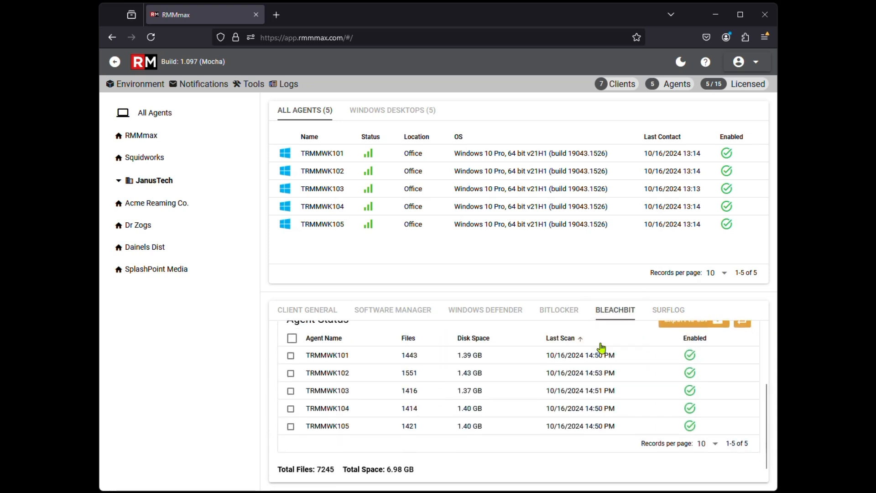
{"action": "left_click", "coordinate": [334, 361]}
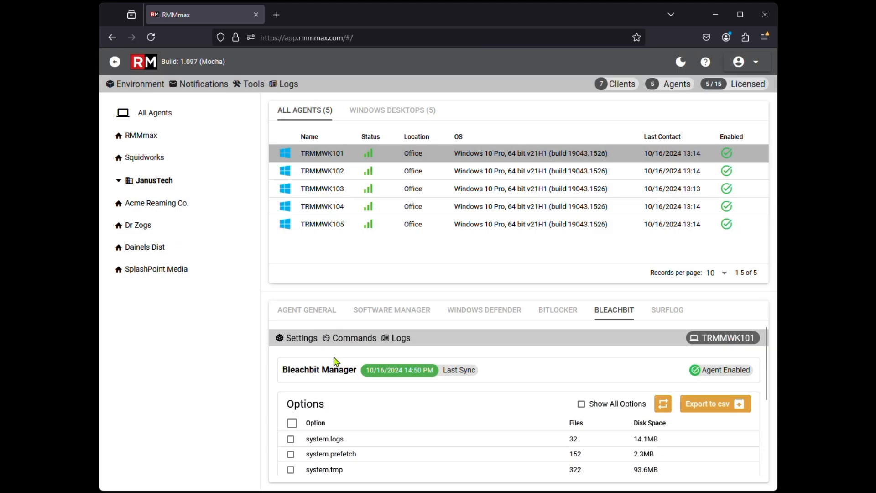
{"action": "scroll", "coordinate": [453, 350], "scroll_direction": "down", "scroll_amount": 2}
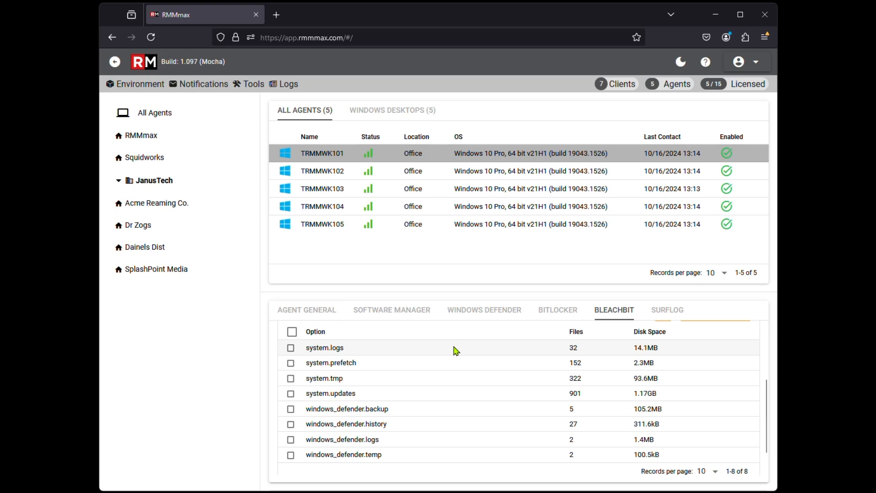
{"action": "scroll", "coordinate": [454, 351], "scroll_direction": "up", "scroll_amount": 2}
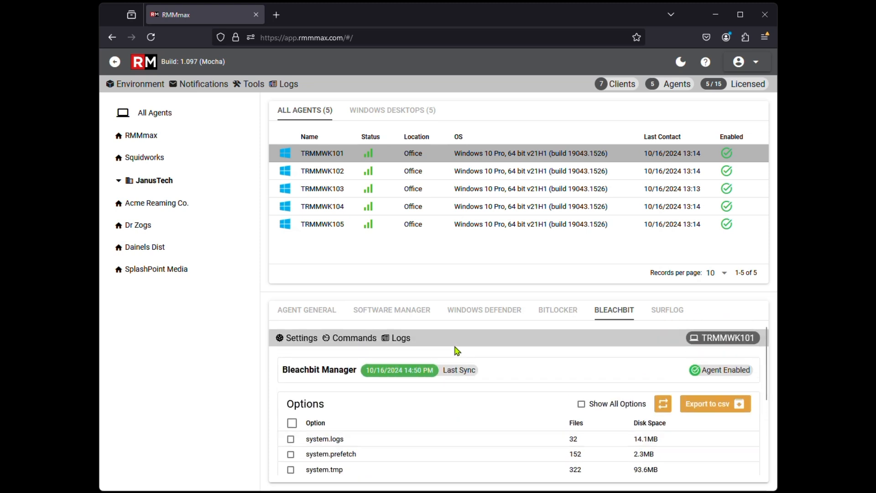
{"action": "scroll", "coordinate": [456, 350], "scroll_direction": "down", "scroll_amount": 2}
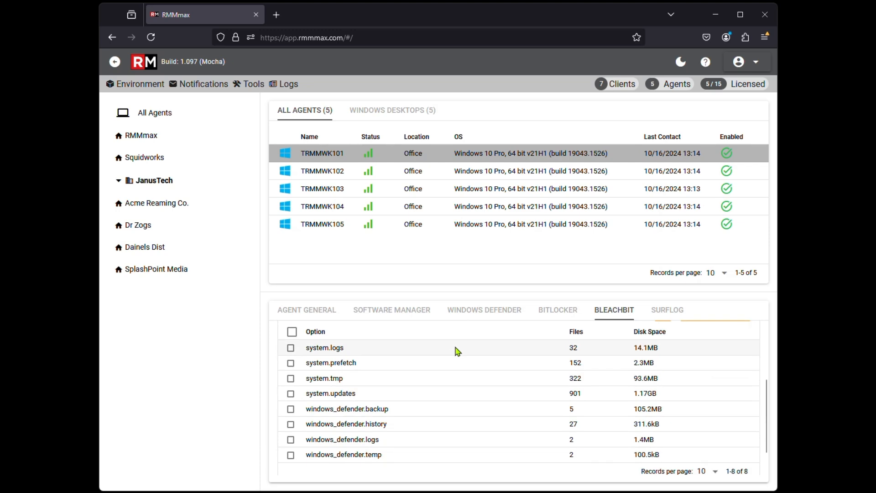
Step: Inspect the BitLocker volumes and key protectors of agent TRMMWK101, and those of TRMMWK102 from JanusTech's BitLocker agent list
{"action": "left_click", "coordinate": [560, 313]}
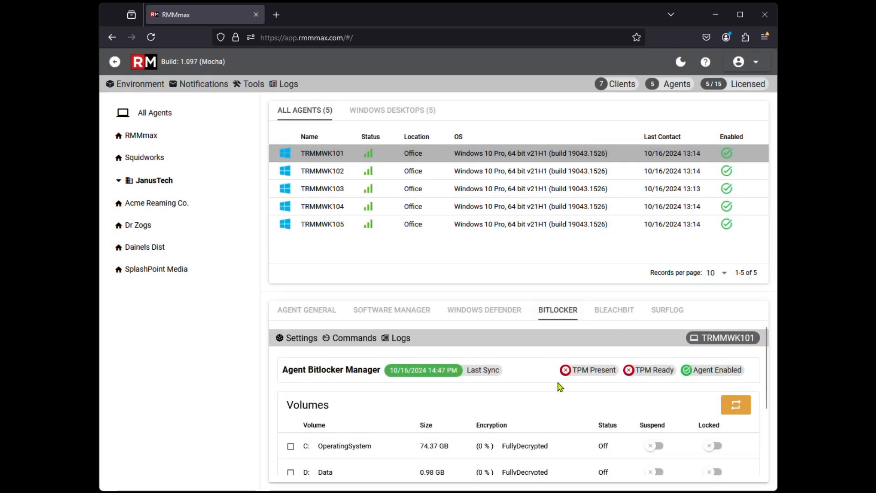
{"action": "scroll", "coordinate": [560, 389], "scroll_direction": "down", "scroll_amount": 2}
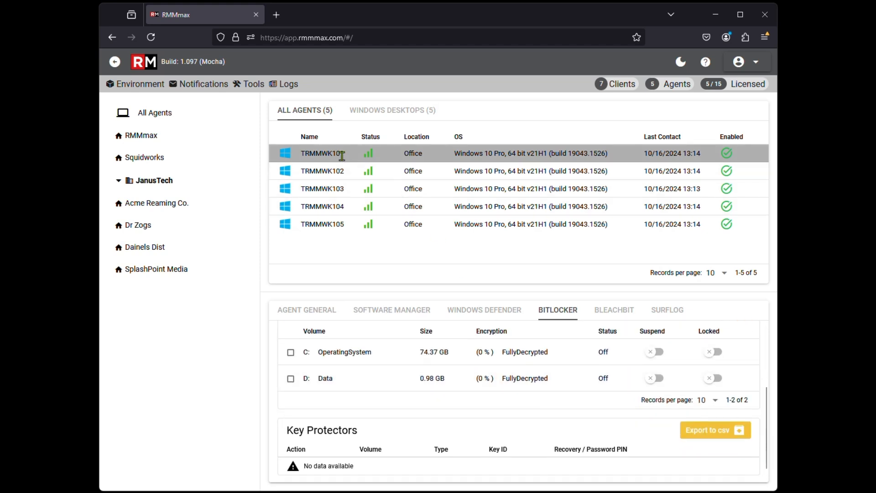
{"action": "left_click", "coordinate": [153, 184]}
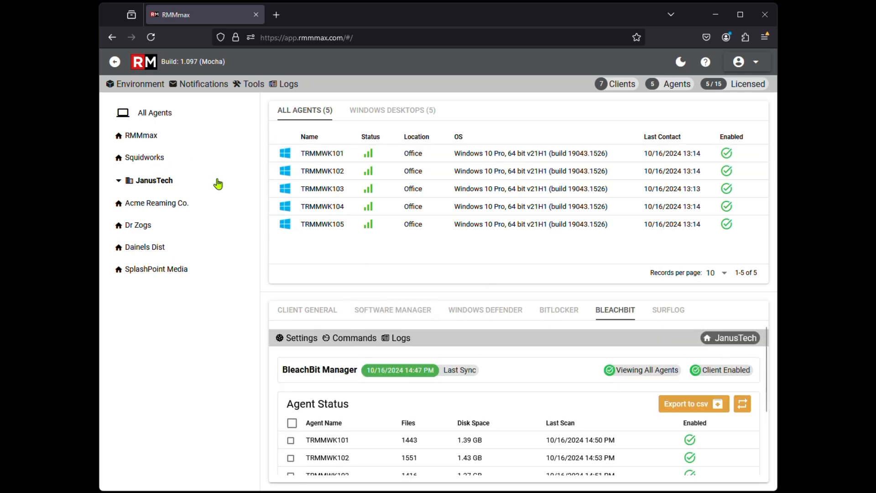
{"action": "left_click", "coordinate": [557, 316]}
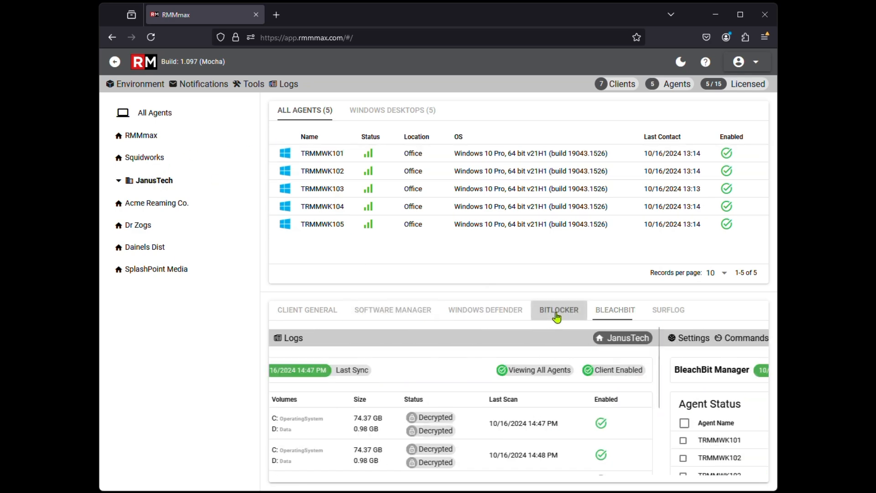
{"action": "scroll", "coordinate": [565, 336], "scroll_direction": "down", "scroll_amount": 3}
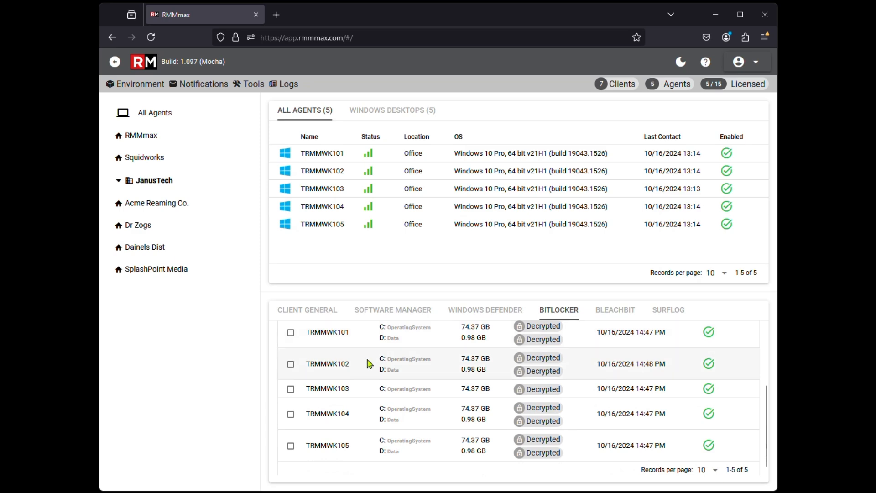
{"action": "left_click", "coordinate": [338, 364]}
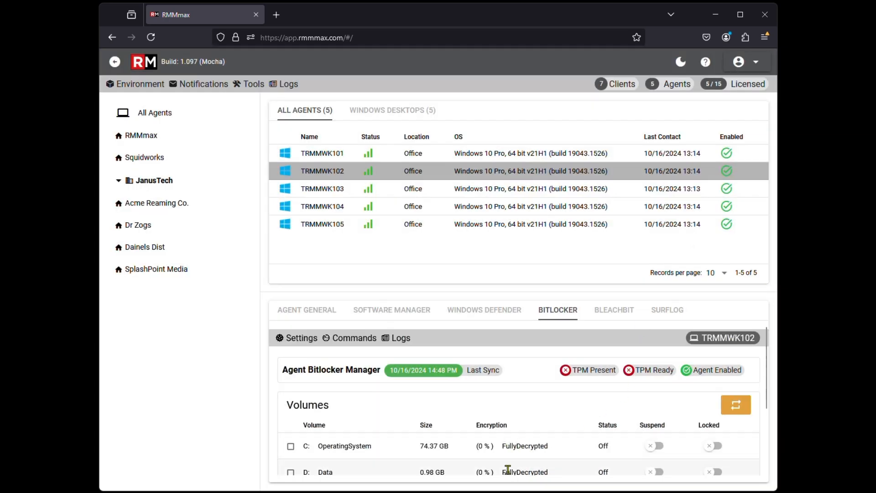
{"action": "scroll", "coordinate": [509, 471], "scroll_direction": "down", "scroll_amount": 2}
{"action": "scroll", "coordinate": [509, 471], "scroll_direction": "up", "scroll_amount": 2}
Step: Check the Windows Defender details of agents TRMMWK102 and TRMMWK101, including TRMMWK101's Antivirus and NIS sections
{"action": "left_click", "coordinate": [488, 314]}
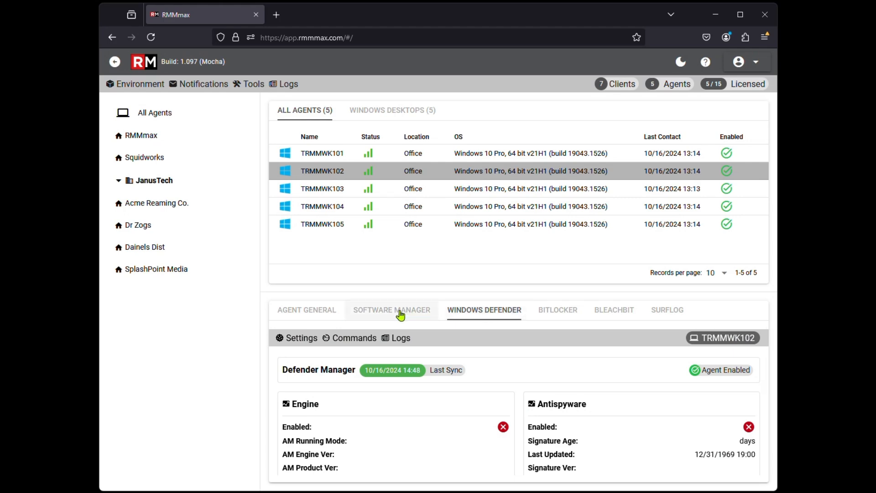
{"action": "left_click", "coordinate": [314, 155]}
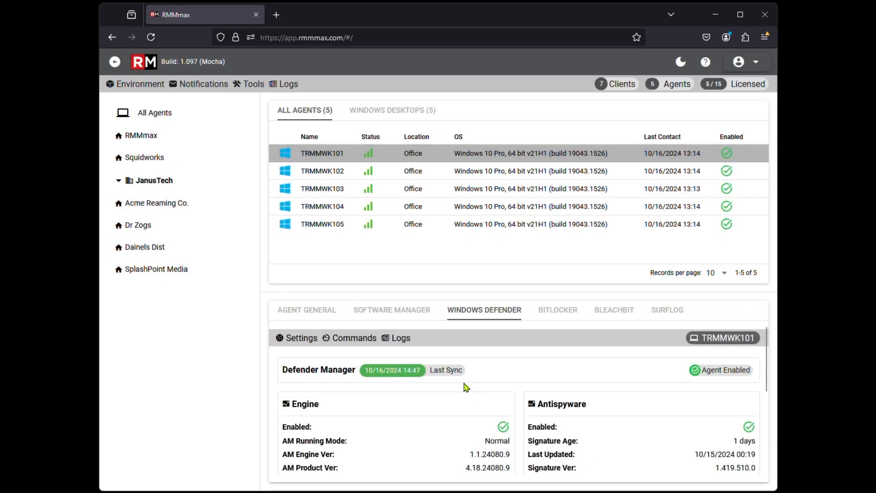
{"action": "scroll", "coordinate": [476, 398], "scroll_direction": "down", "scroll_amount": 3}
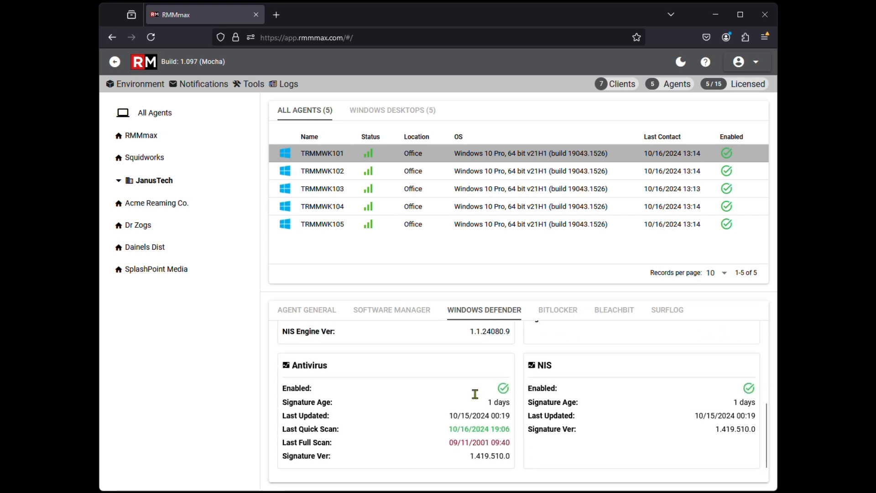
Step: Check the Software Manager details and installed Chocolatey packages of agent TRMMWK101
{"action": "scroll", "coordinate": [476, 398], "scroll_direction": "up", "scroll_amount": 4}
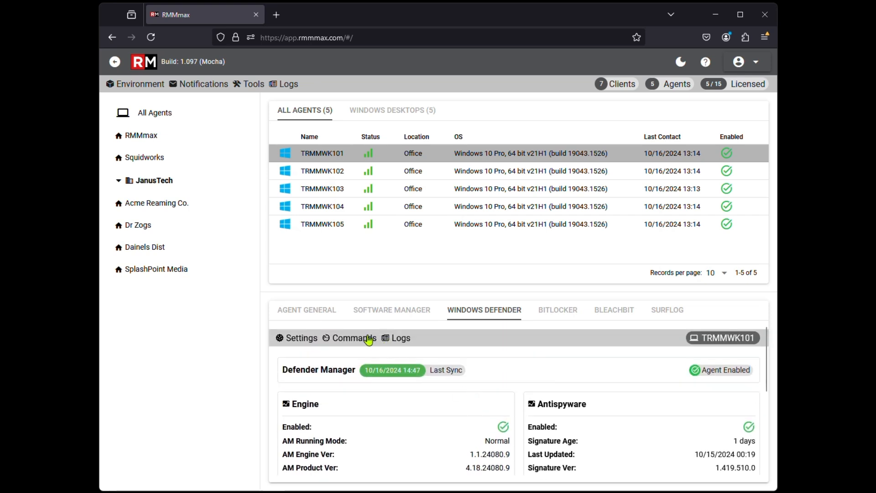
{"action": "left_click", "coordinate": [387, 314]}
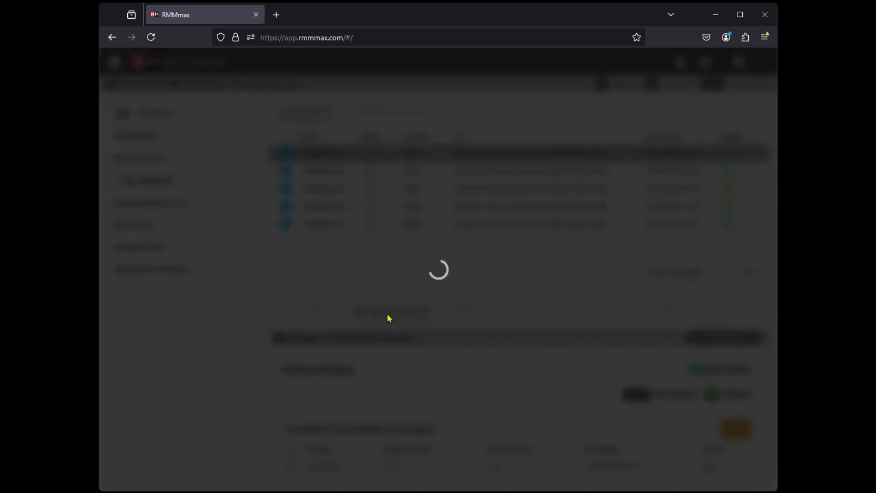
{"action": "scroll", "coordinate": [430, 369], "scroll_direction": "down", "scroll_amount": 1}
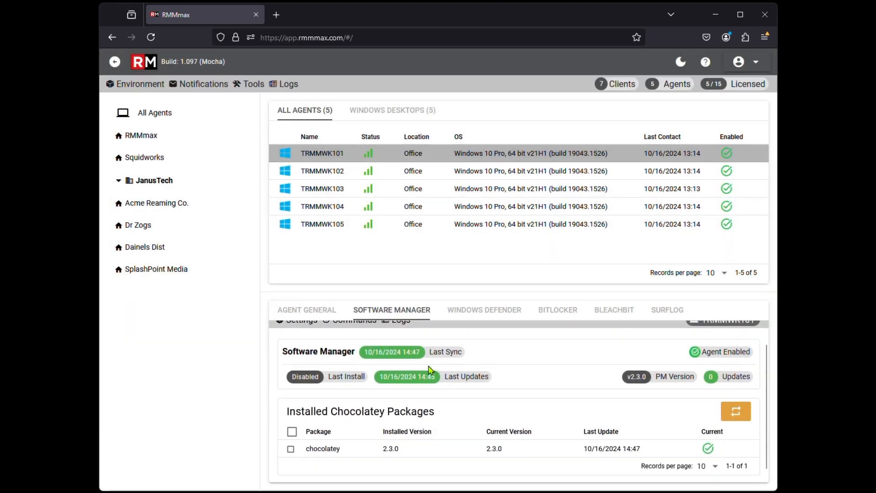
{"action": "scroll", "coordinate": [430, 370], "scroll_direction": "up", "scroll_amount": 1}
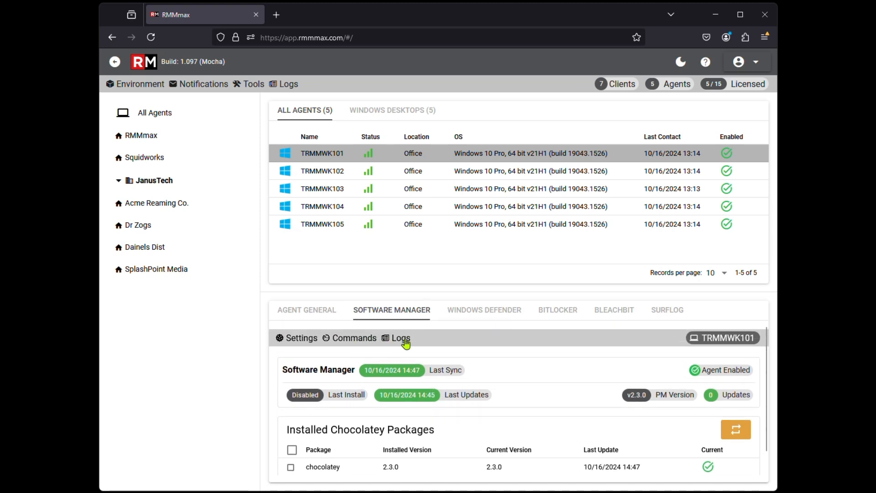
Step: Review JanusTech's Software Manager agent list, and inspect the installed Chocolatey packages of agent TRMMWK105 from it
{"action": "left_click", "coordinate": [135, 184]}
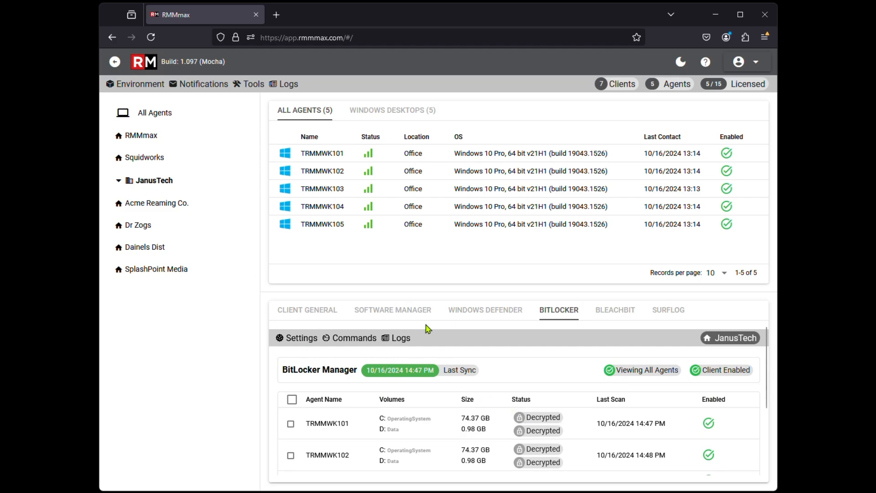
{"action": "left_click", "coordinate": [384, 312]}
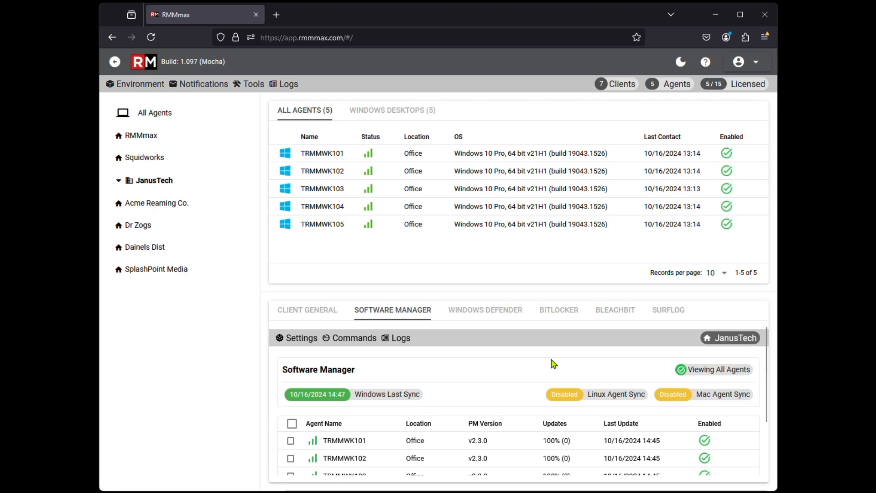
{"action": "scroll", "coordinate": [553, 363], "scroll_direction": "down", "scroll_amount": 1}
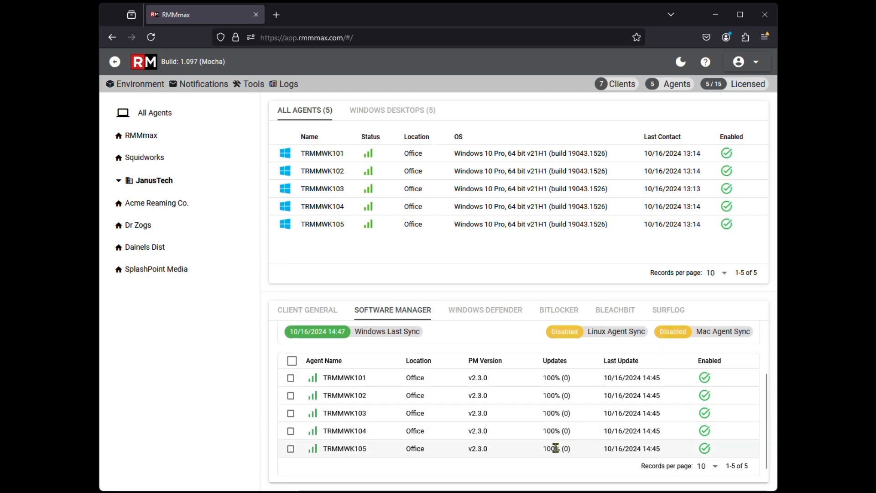
{"action": "left_click", "coordinate": [355, 449]}
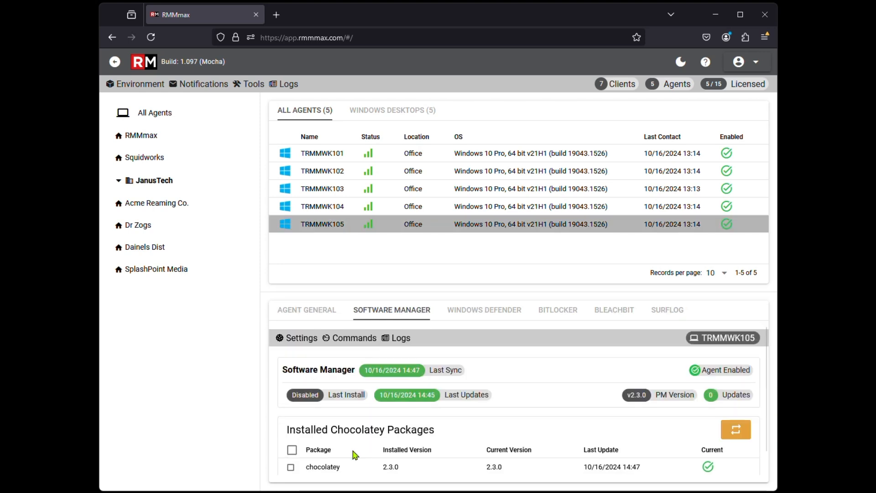
{"action": "scroll", "coordinate": [525, 380], "scroll_direction": "down", "scroll_amount": 1}
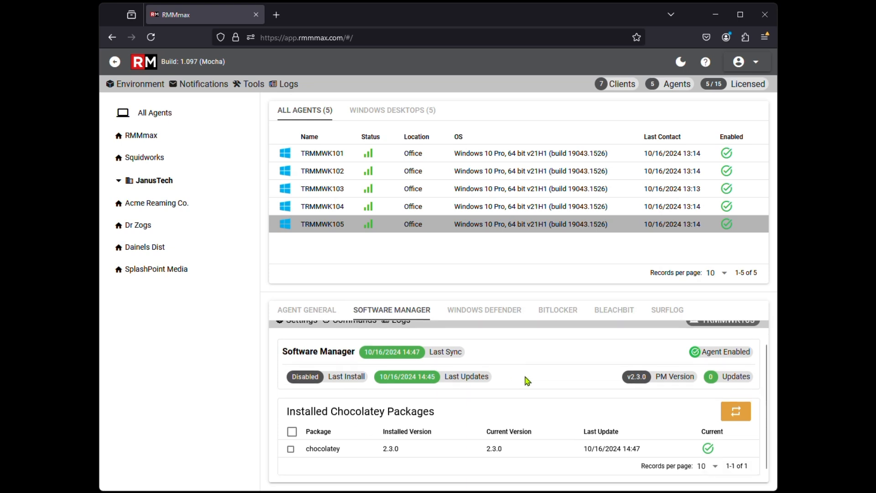
{"action": "scroll", "coordinate": [528, 380], "scroll_direction": "up", "scroll_amount": 1}
{"action": "scroll", "coordinate": [528, 382], "scroll_direction": "down", "scroll_amount": 1}
{"action": "scroll", "coordinate": [527, 383], "scroll_direction": "up", "scroll_amount": 1}
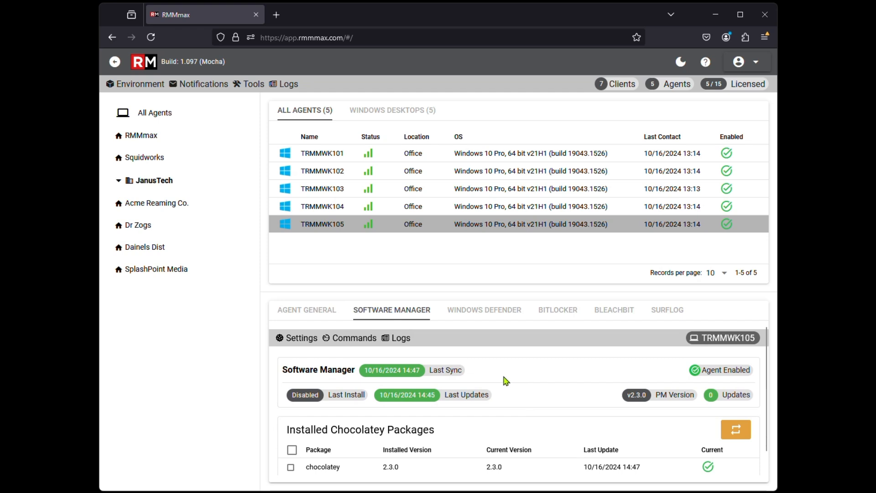